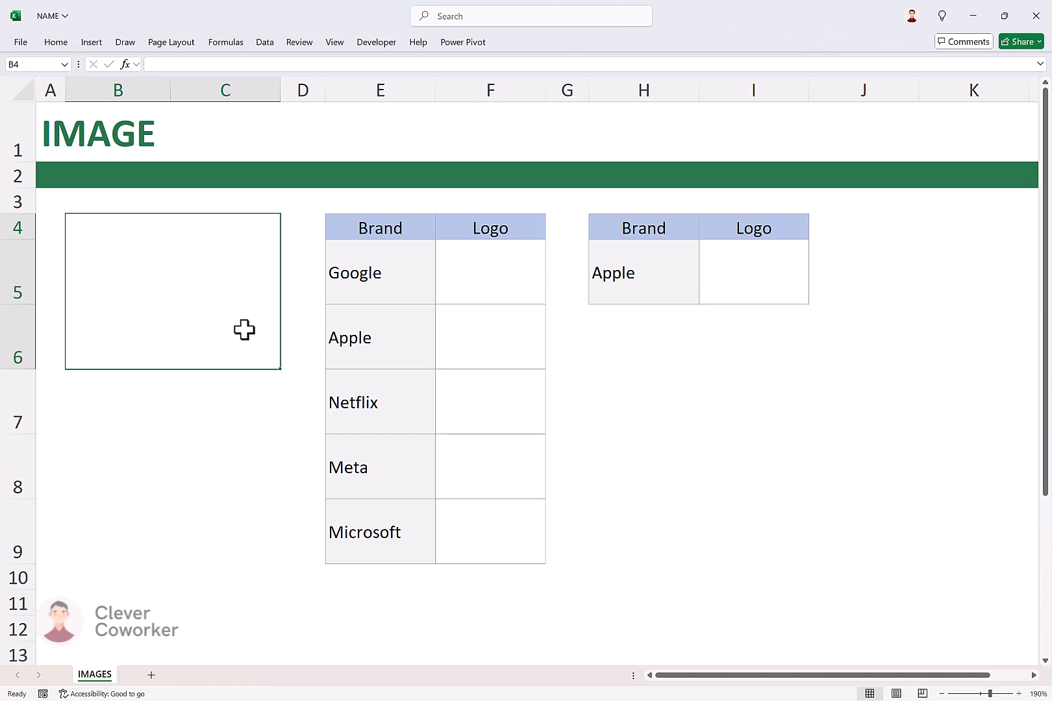
# Step: Switch to Chrome and copy the image address of the Google logo from the Wikipedia article
pyautogui.hotkey('alt', 'Tab')
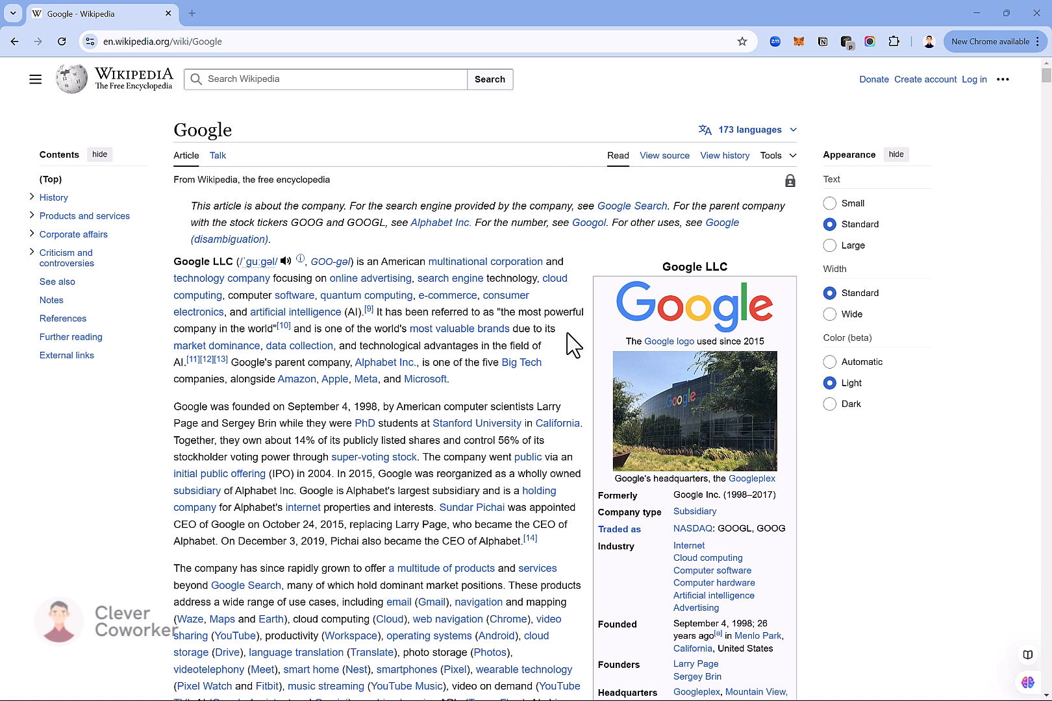
pyautogui.rightClick(650, 305)
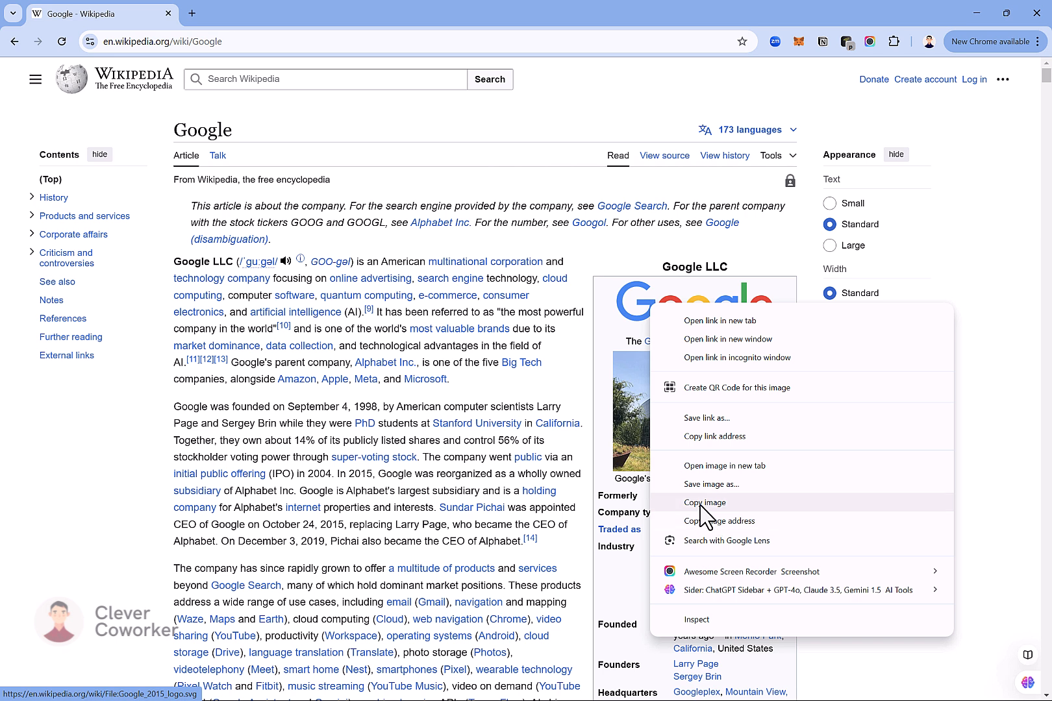
pyautogui.click(709, 521)
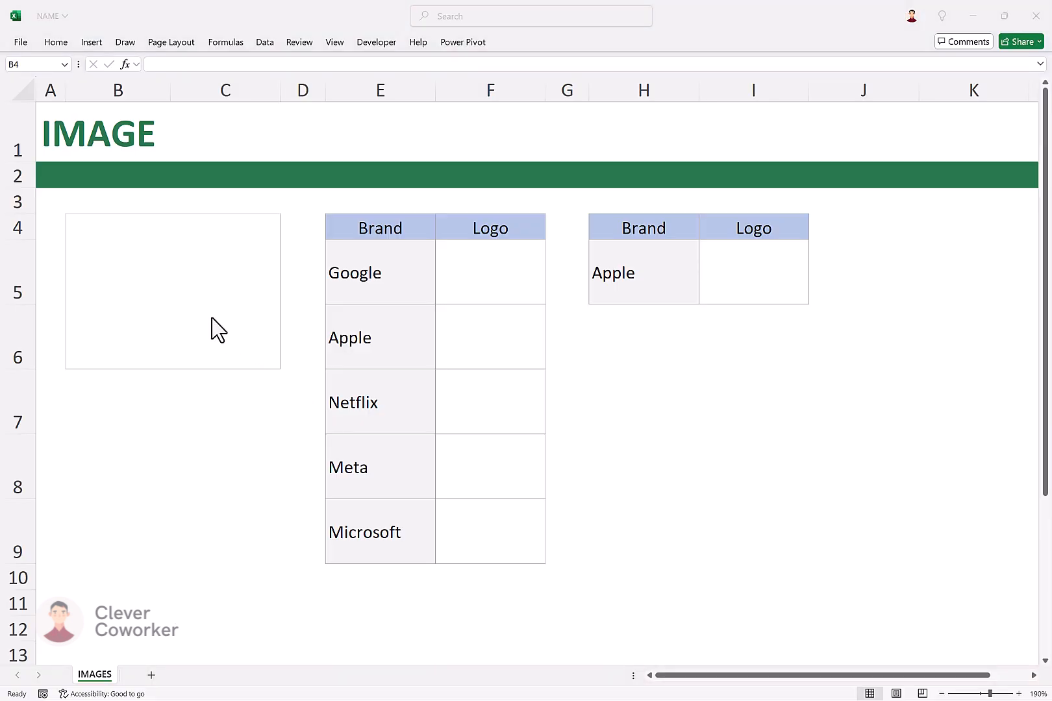
# Step: In merged cell B4 of the Excel sheet, enter an IMAGE formula with the copied logo URL in quotes, pasted without active content
pyautogui.click(198, 310)
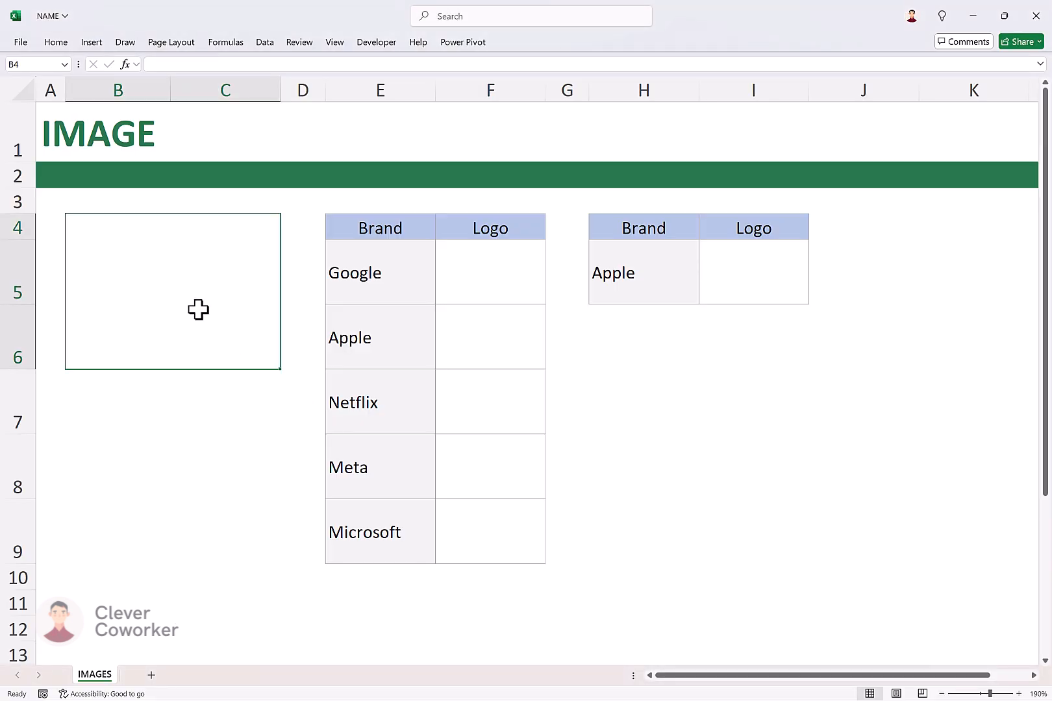
pyautogui.write('=ima')
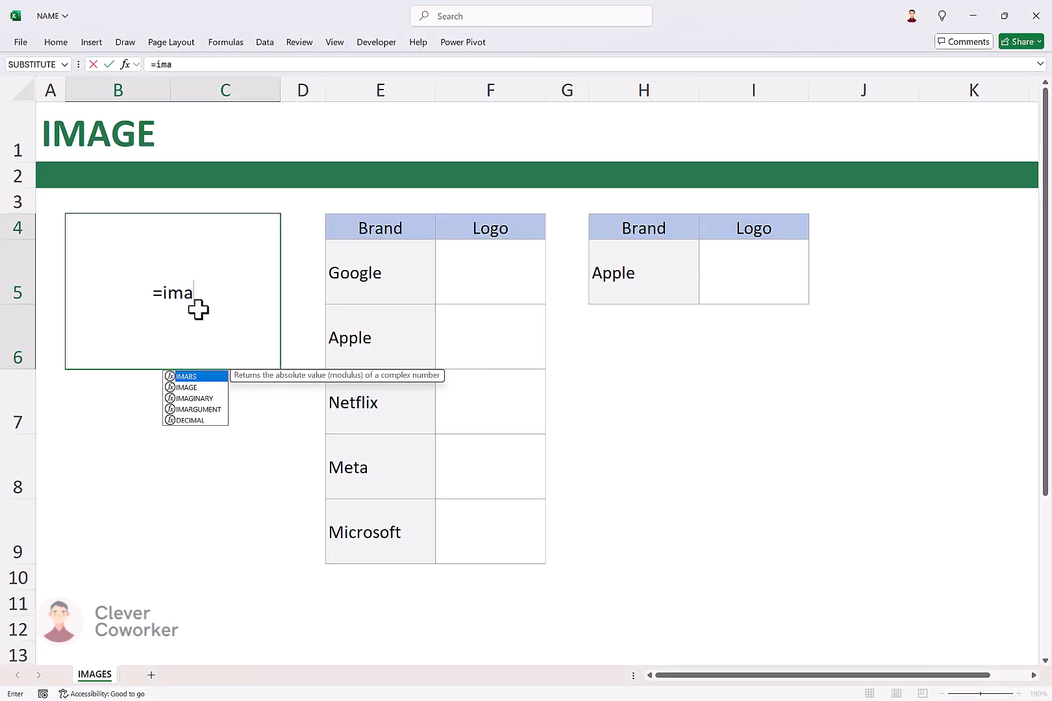
pyautogui.write('ge(')
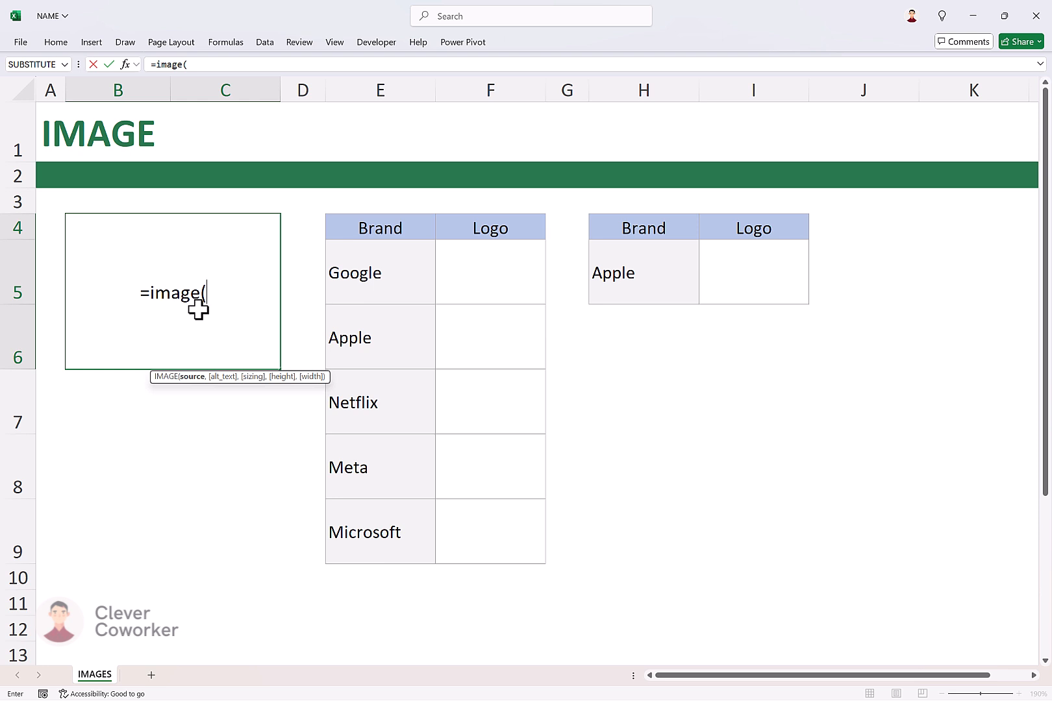
pyautogui.write('"')
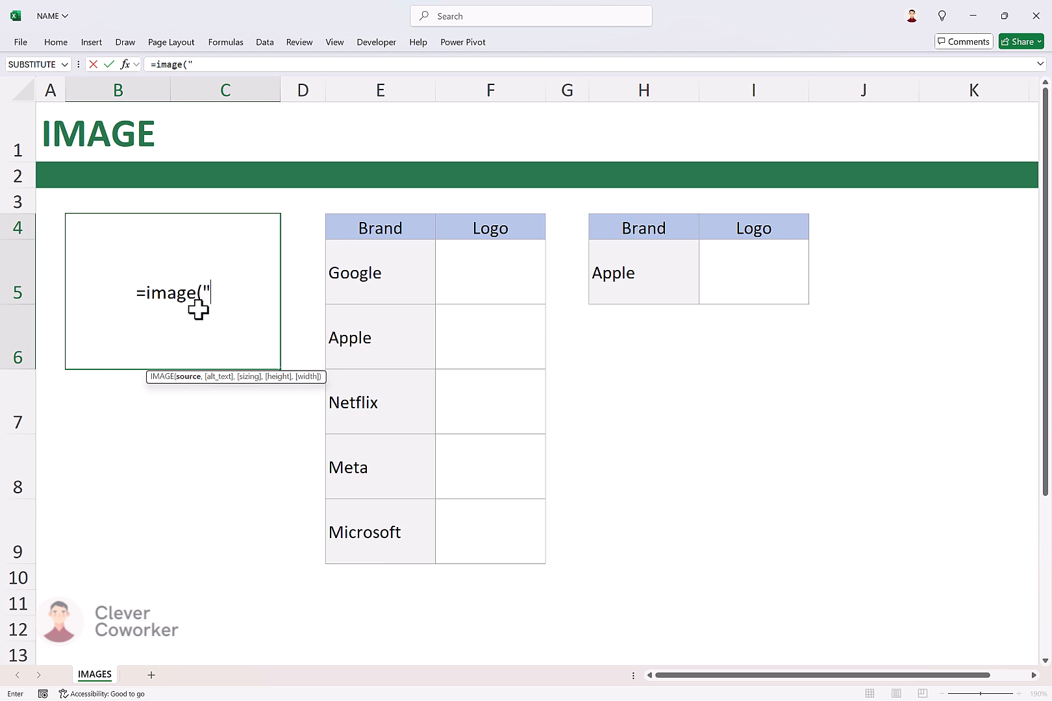
pyautogui.hotkey('ctrl', 'v')
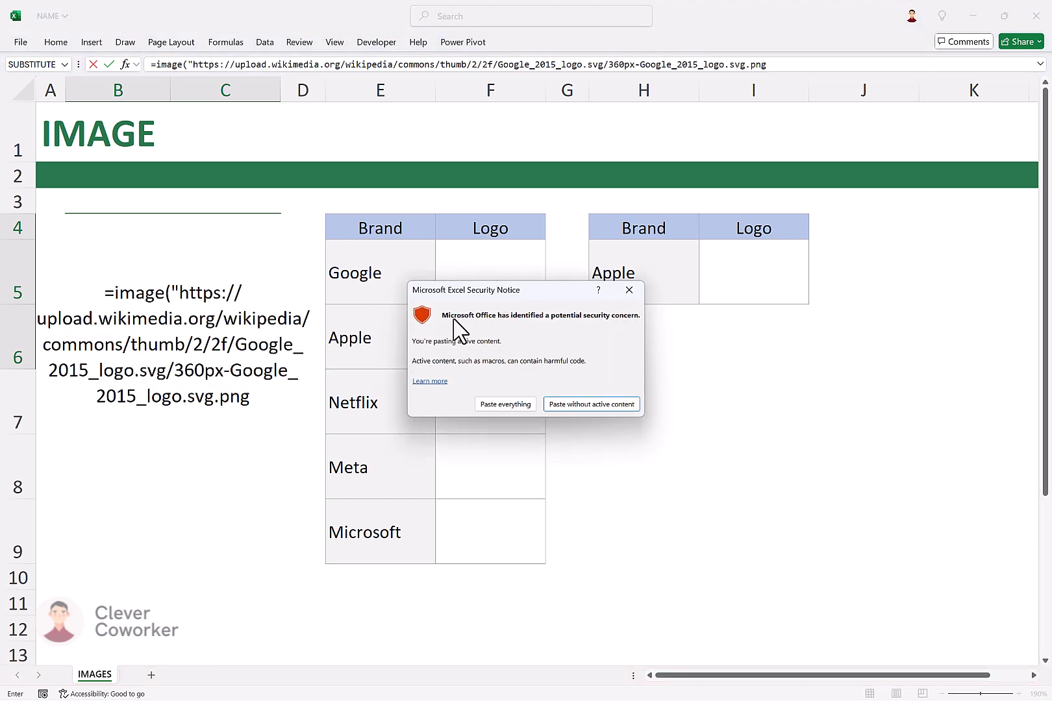
pyautogui.click(573, 406)
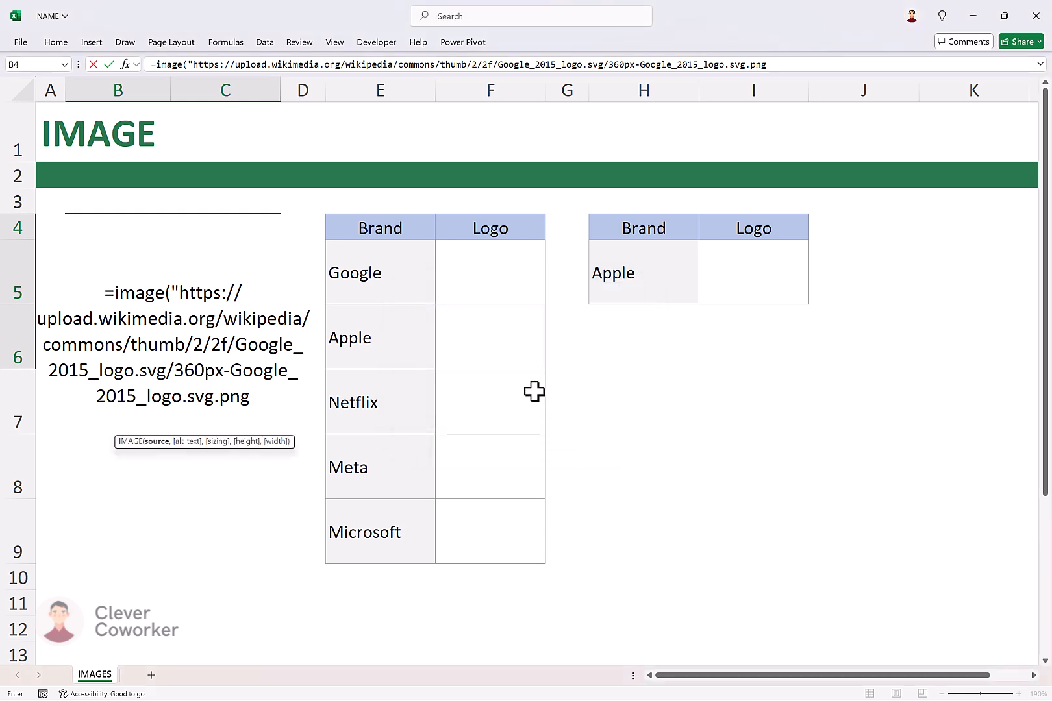
pyautogui.write('"')
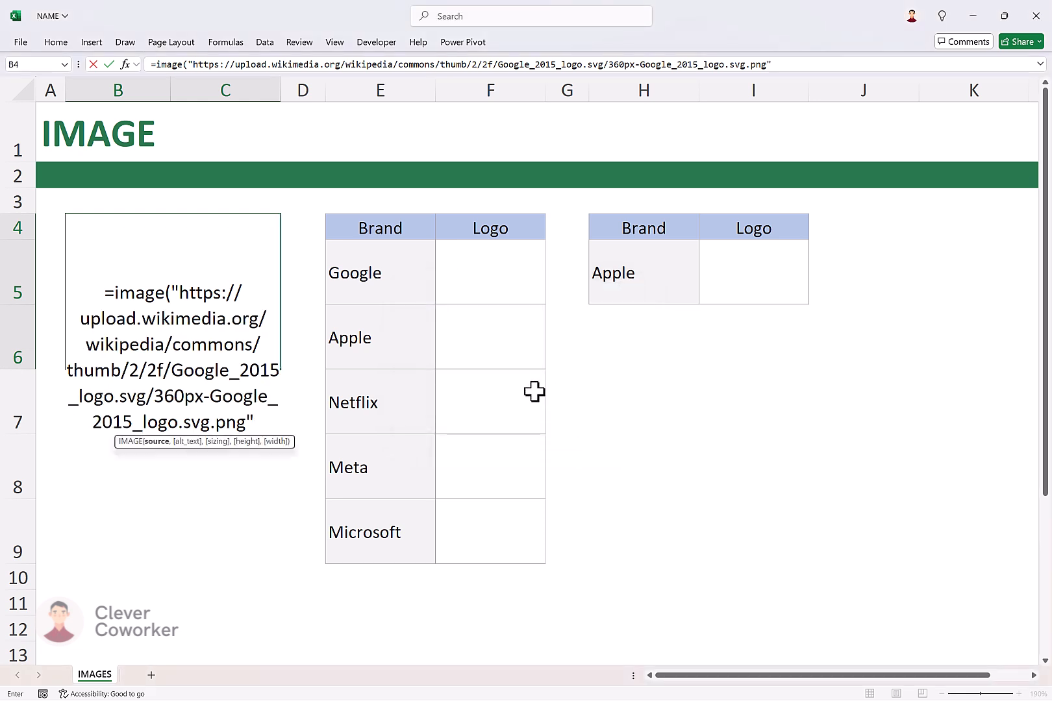
pyautogui.write(')')
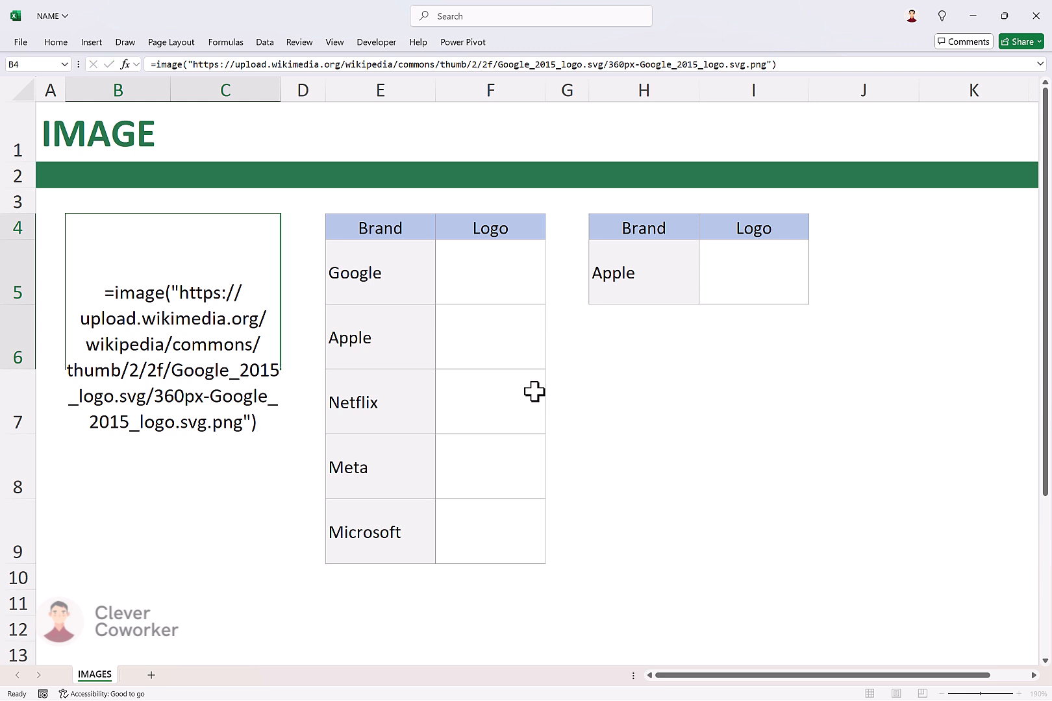
pyautogui.press('Return')
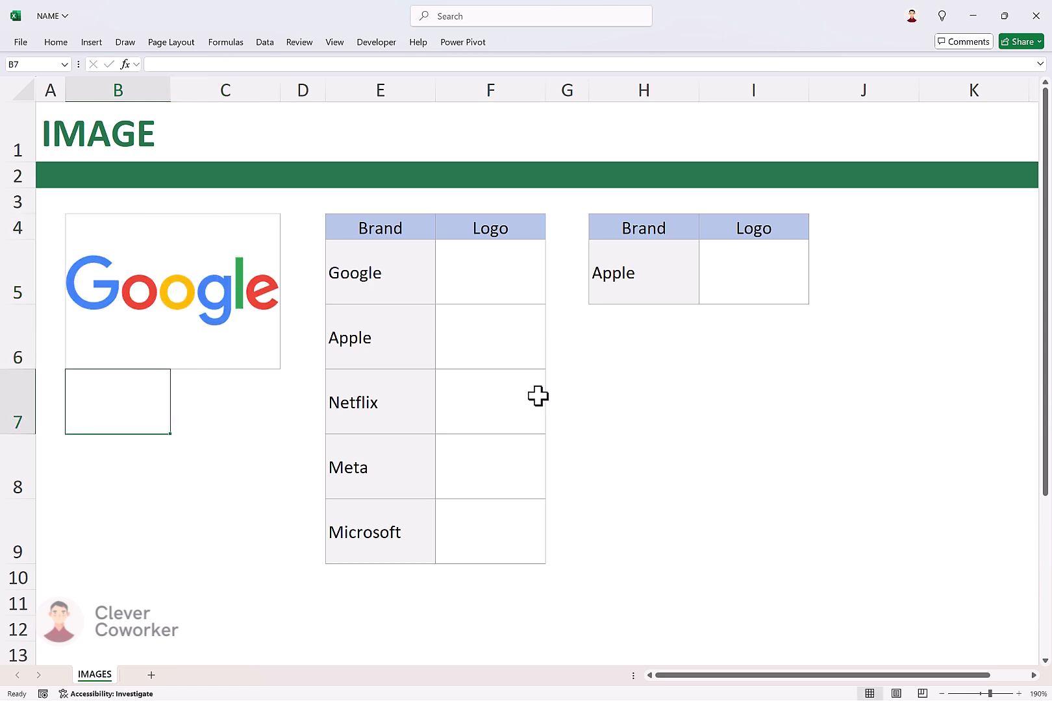
# Step: Add the alt text "Logo Google" as the second argument of the IMAGE formula in B4
pyautogui.click(180, 335)
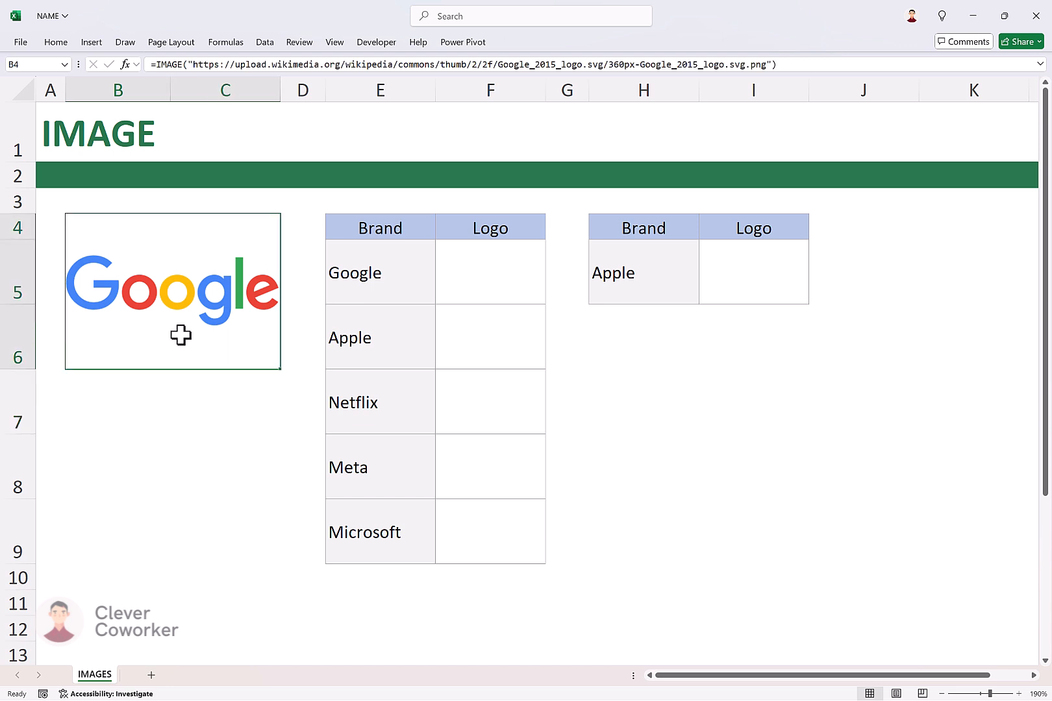
pyautogui.click(770, 65)
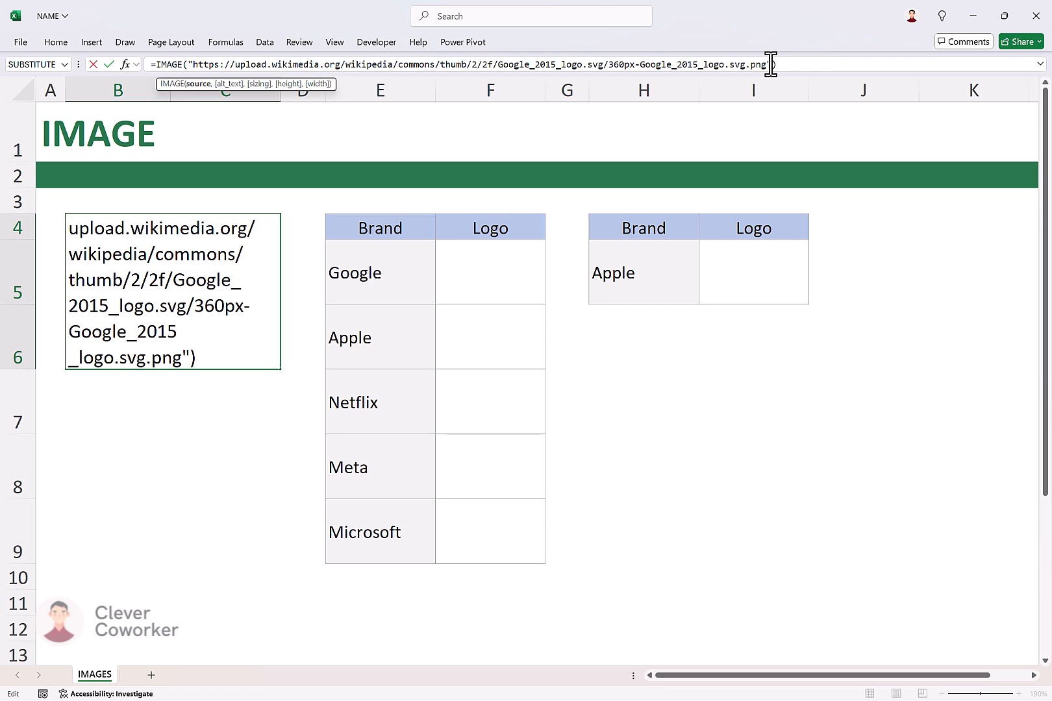
pyautogui.write(',')
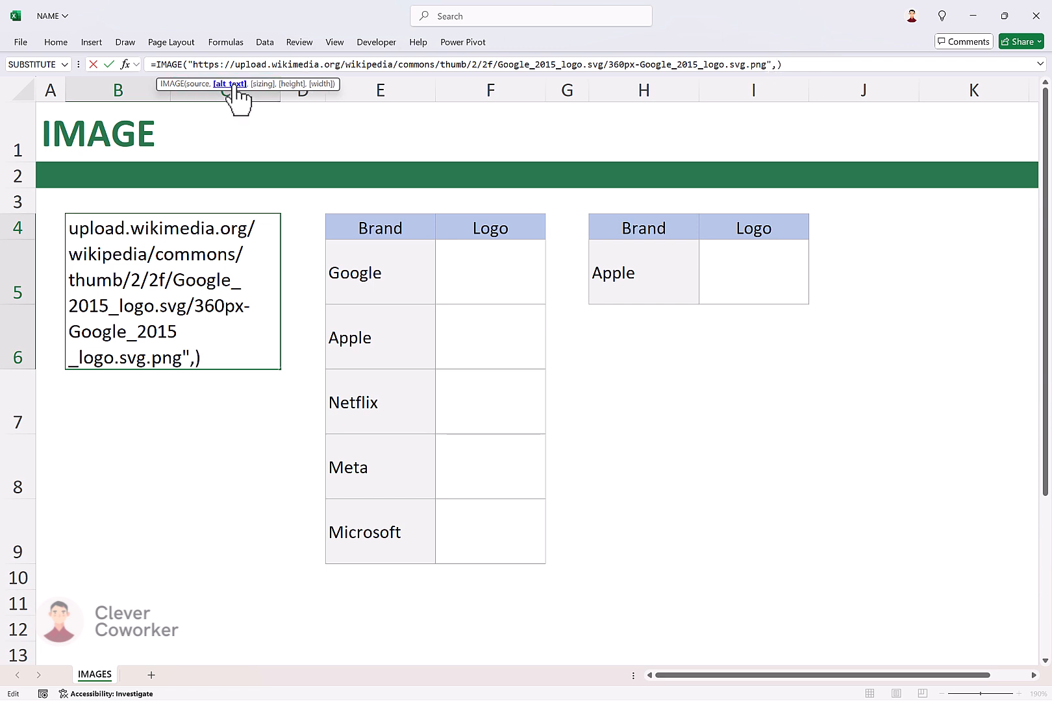
pyautogui.write('"Logo')
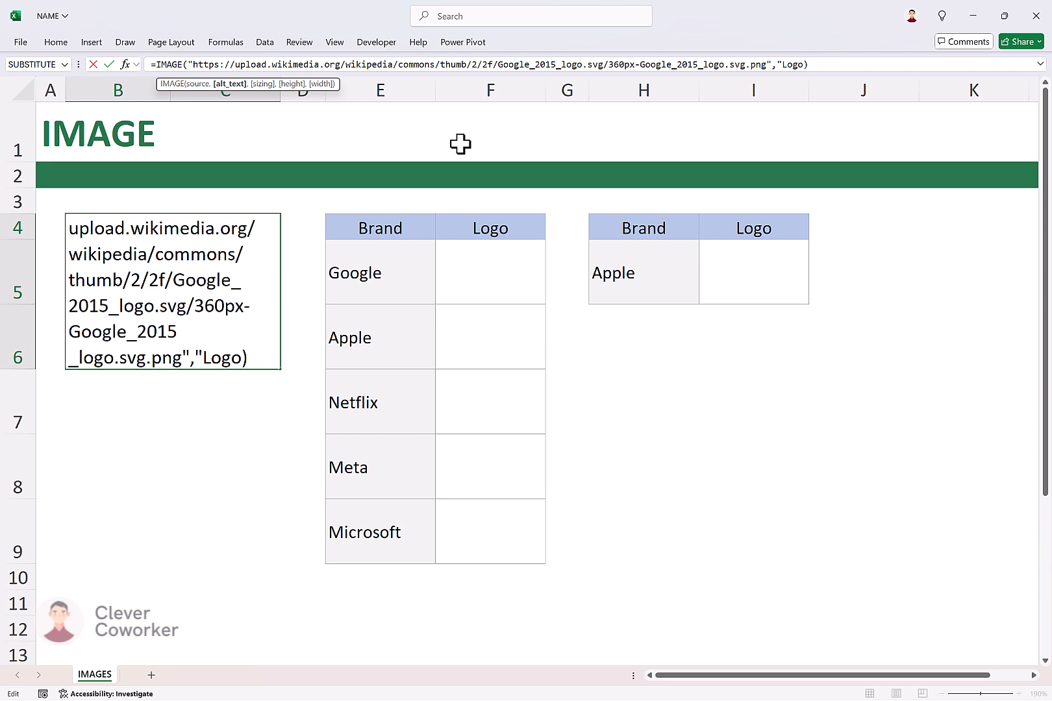
pyautogui.write('Go')
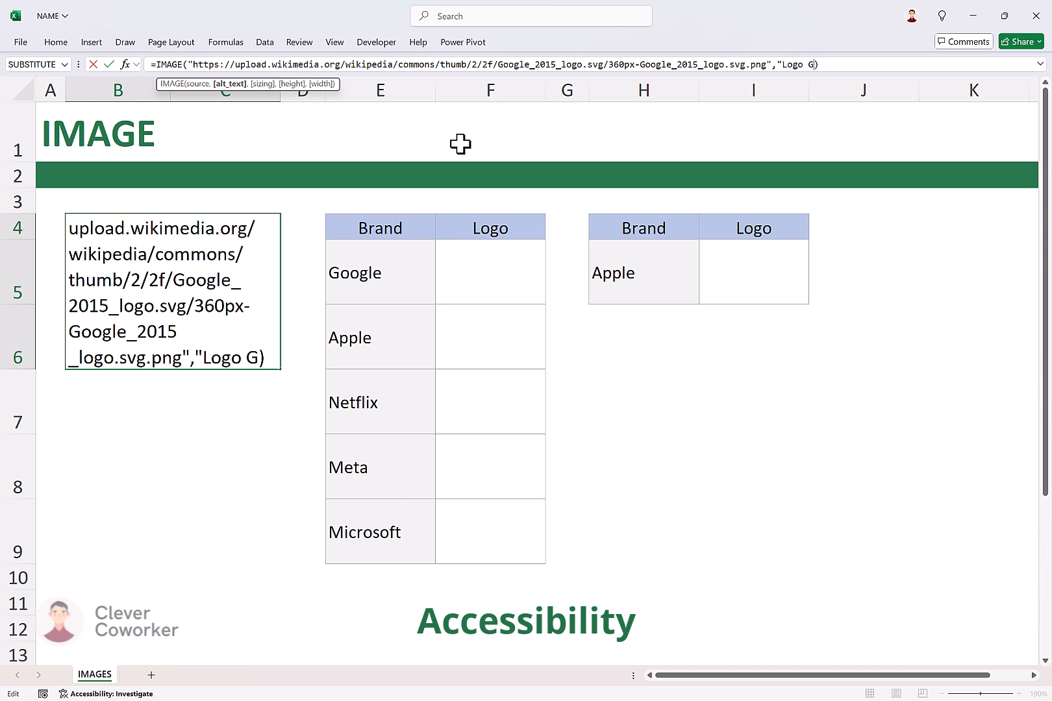
pyautogui.write('ogle"')
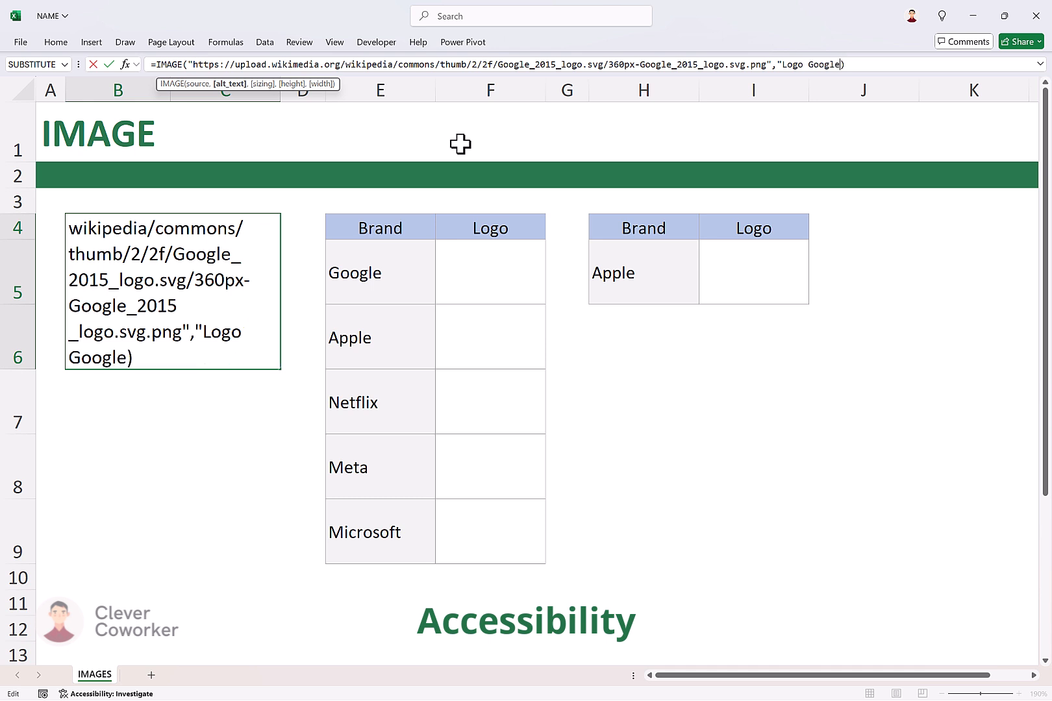
# Step: Add a sizing argument of 0 (Fit cell) to the IMAGE formula in B4 and commit it
pyautogui.write(',')
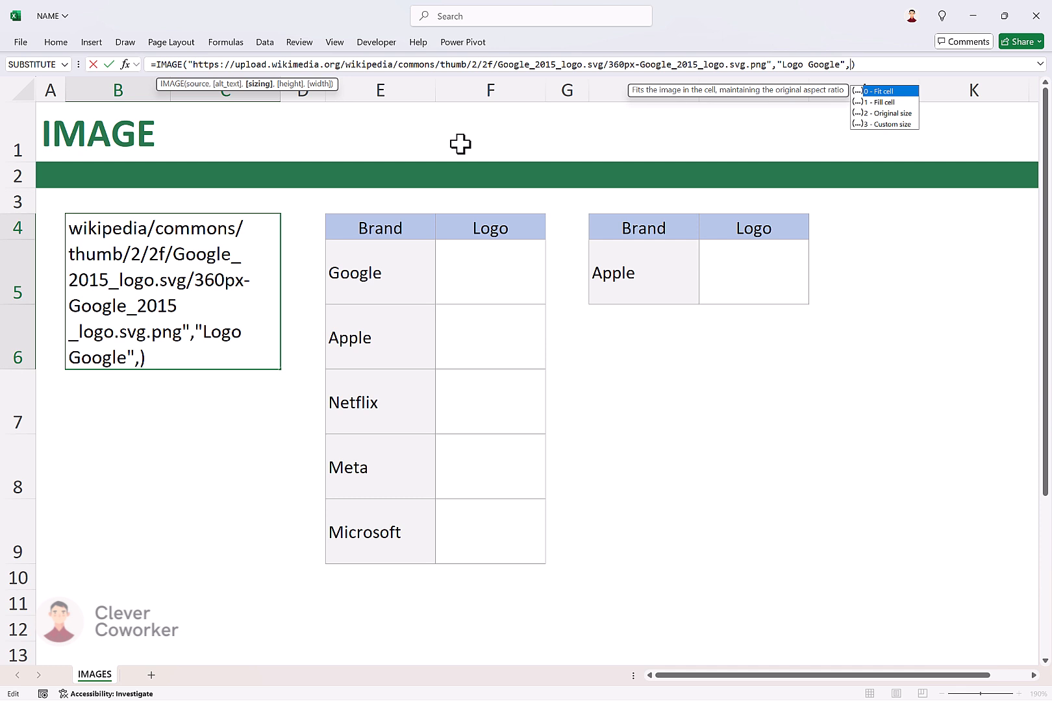
pyautogui.write('0')
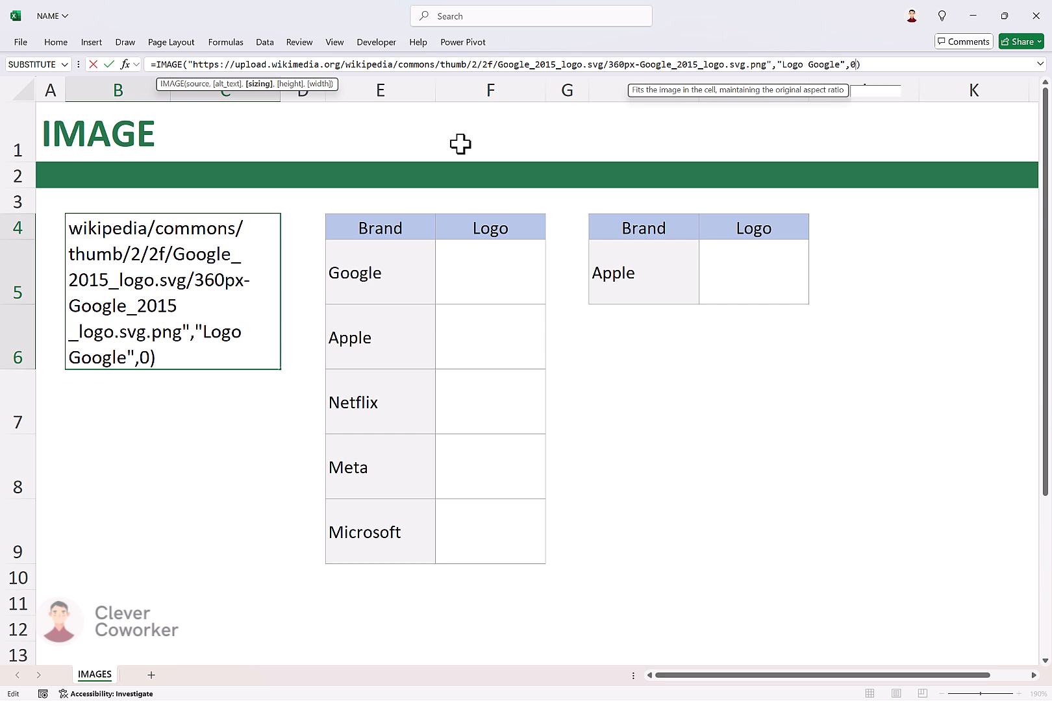
pyautogui.write(')')
pyautogui.press('Return')
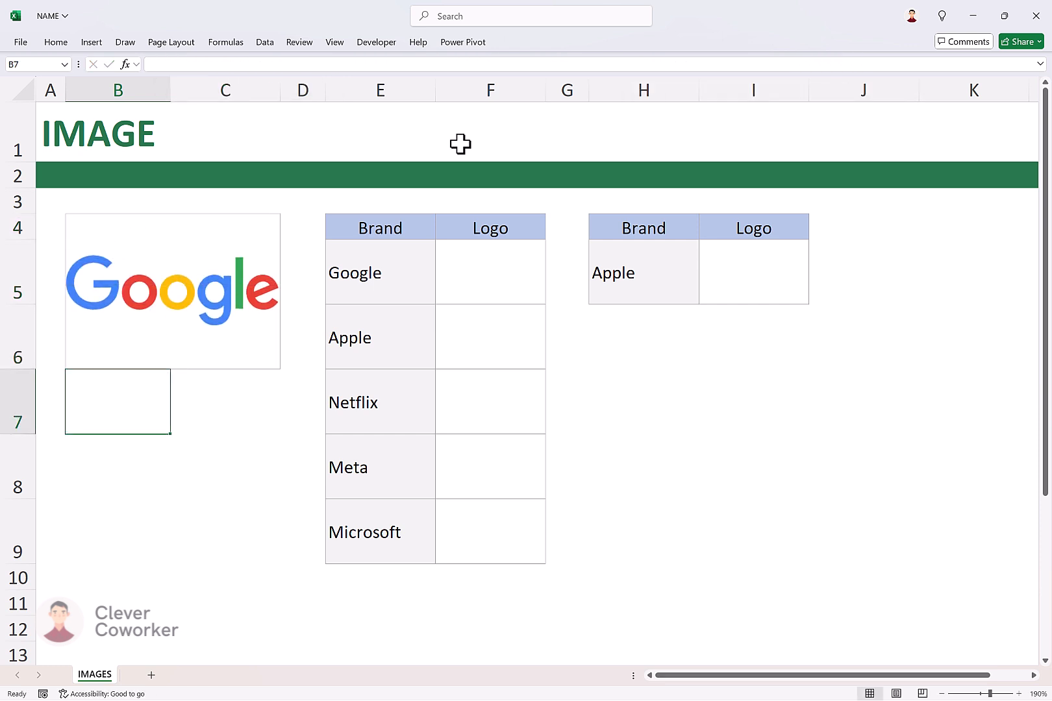
# Step: Change the sizing argument of B4's IMAGE formula to 1 (Fill cell)
pyautogui.press('Up')
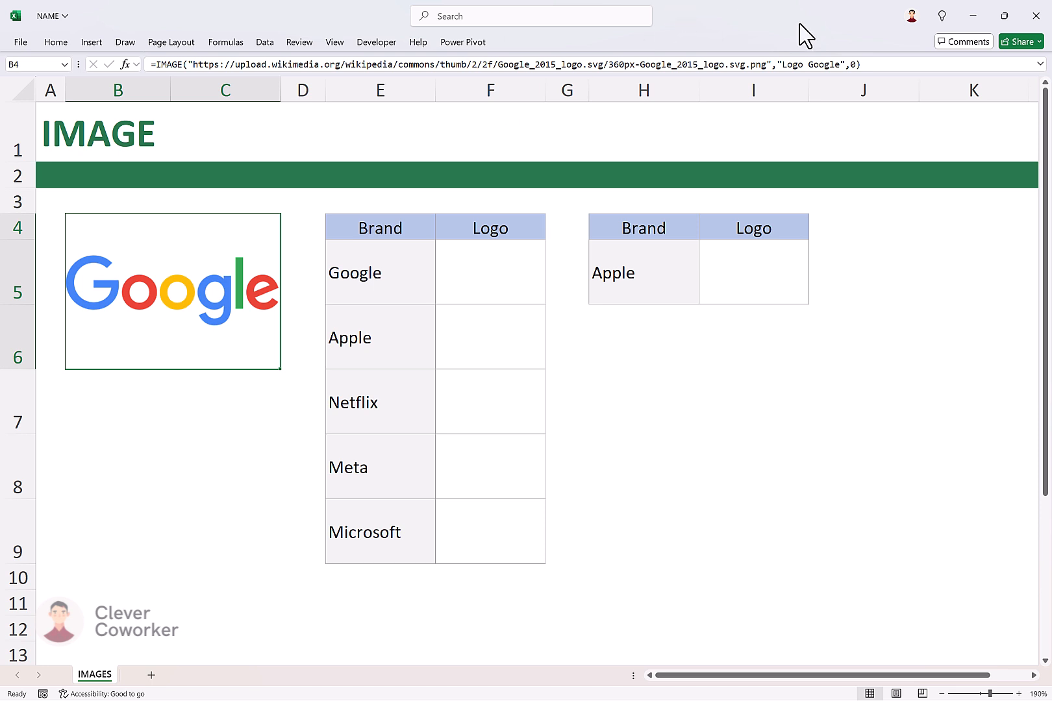
pyautogui.click(858, 64)
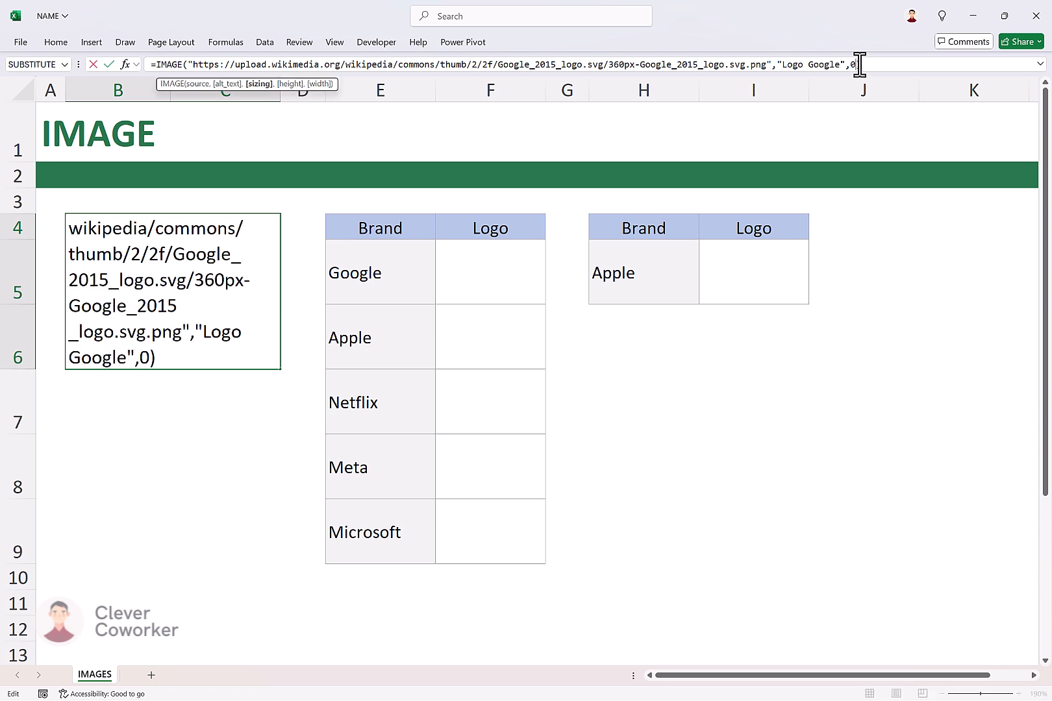
pyautogui.press('BackSpace')
pyautogui.write('1')
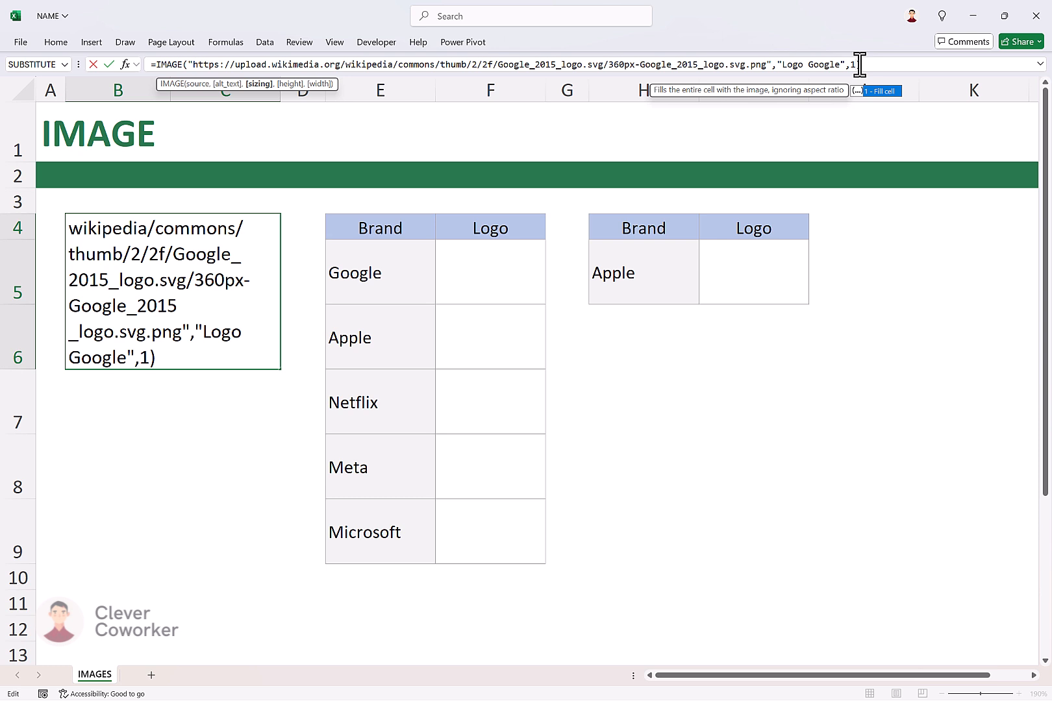
pyautogui.press('Return')
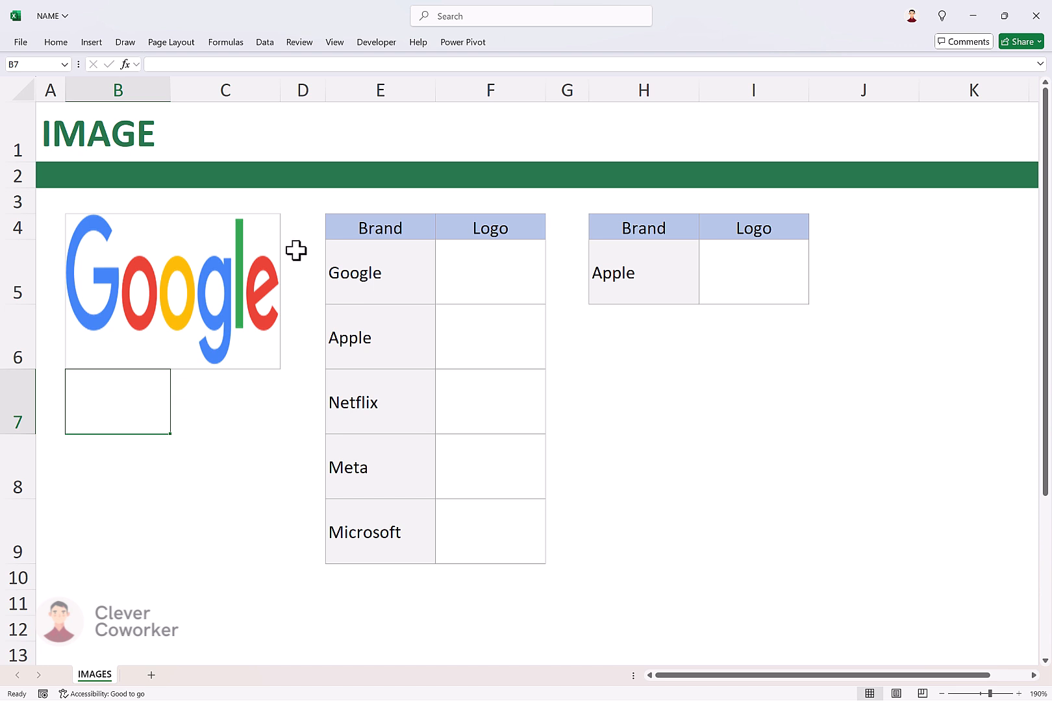
# Step: Change the sizing argument of B4's IMAGE formula to 2 (Original size)
pyautogui.click(236, 248)
pyautogui.click(854, 64)
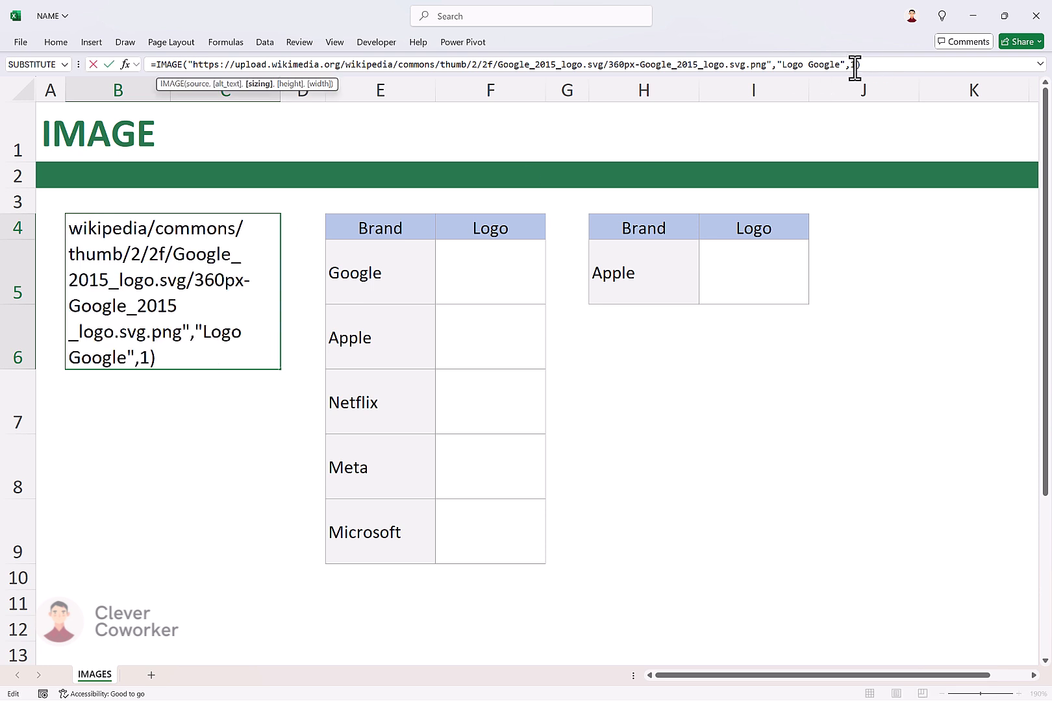
pyautogui.press('BackSpace')
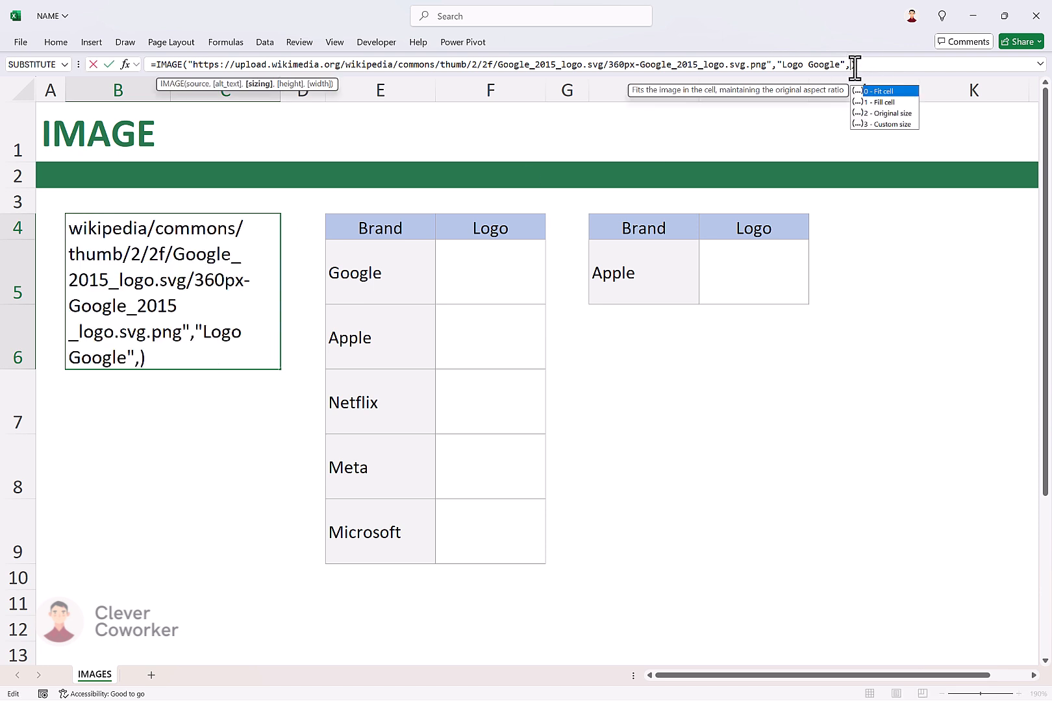
pyautogui.write('2')
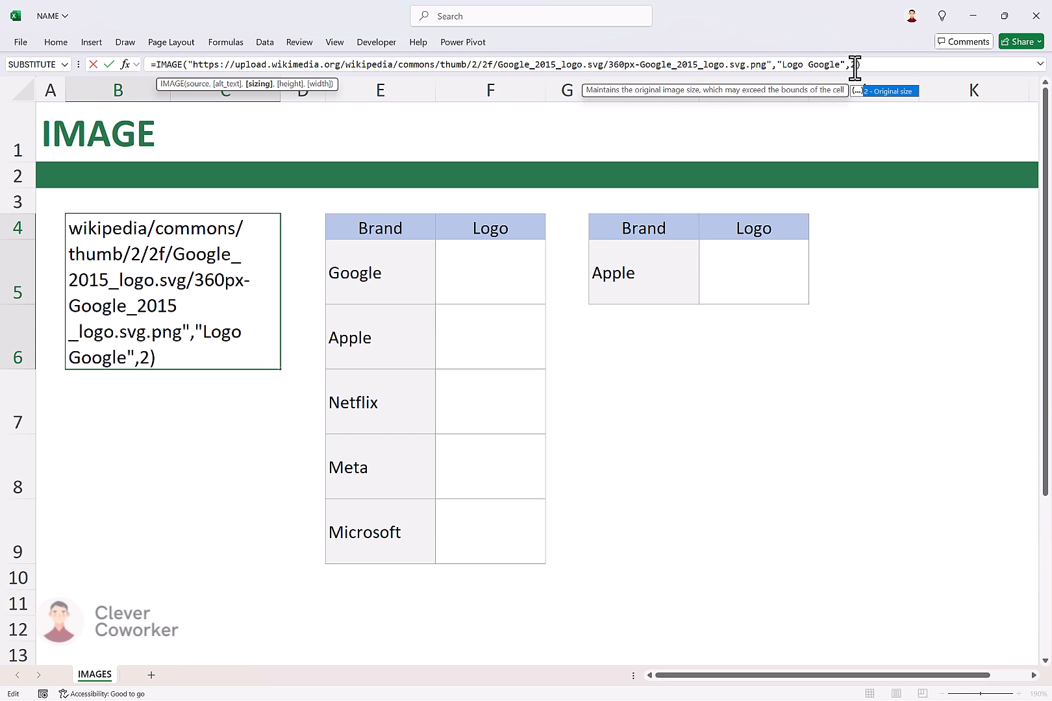
pyautogui.press('Return')
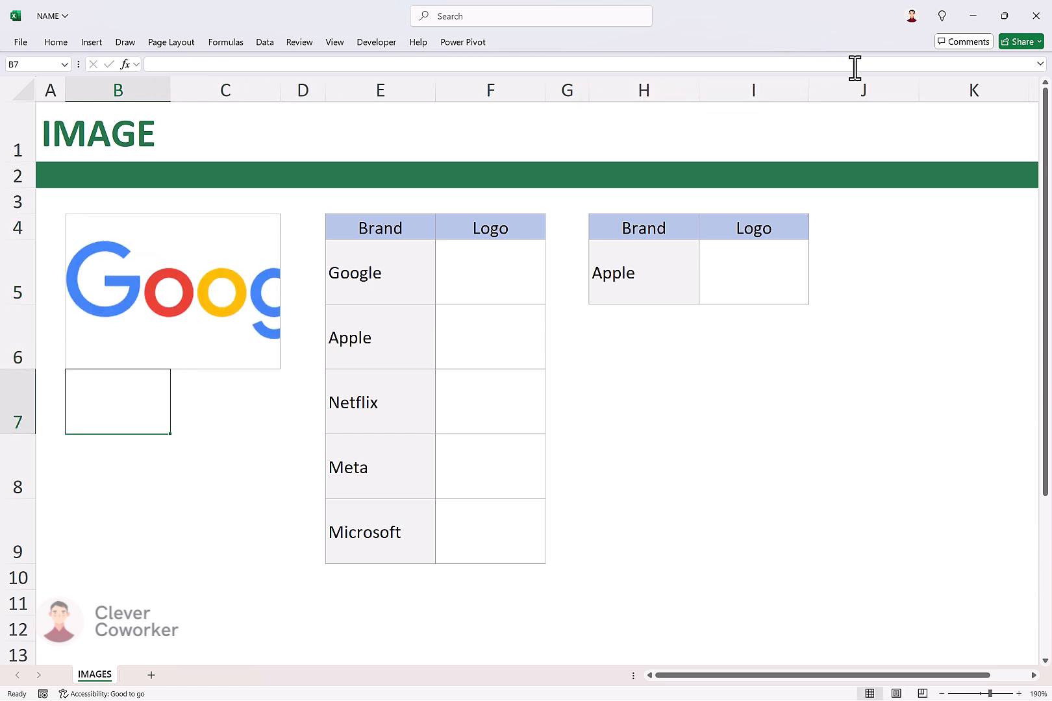
# Step: Change B4's IMAGE formula to sizing 3 (Custom size) with a height of 50 and a width of 150
pyautogui.press('Up')
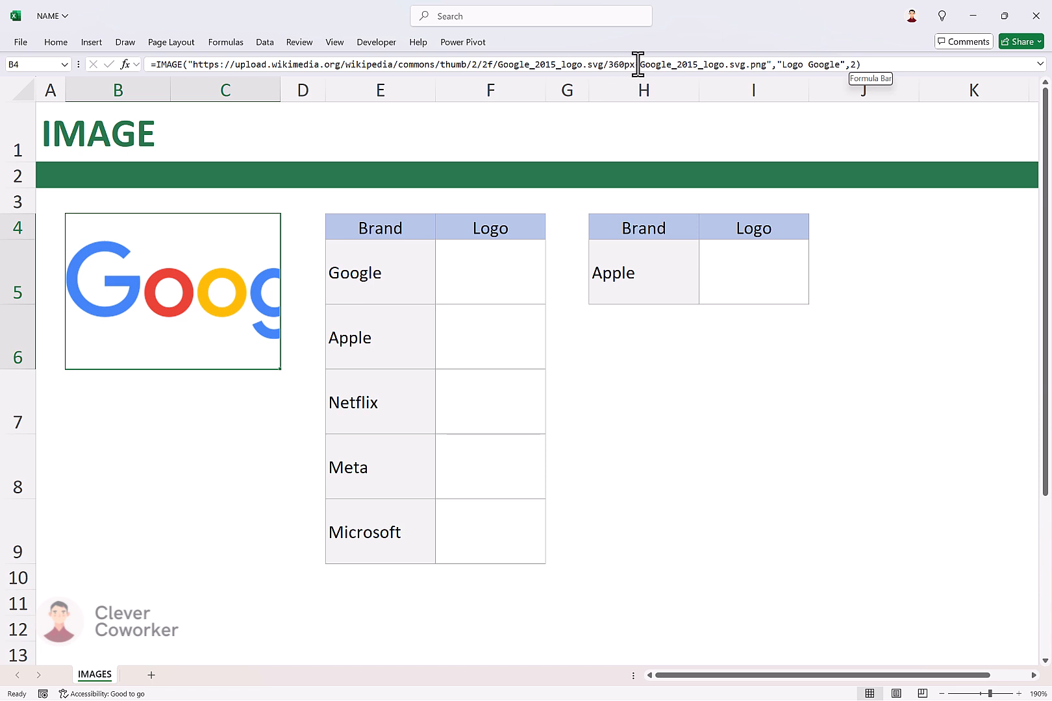
pyautogui.click(857, 69)
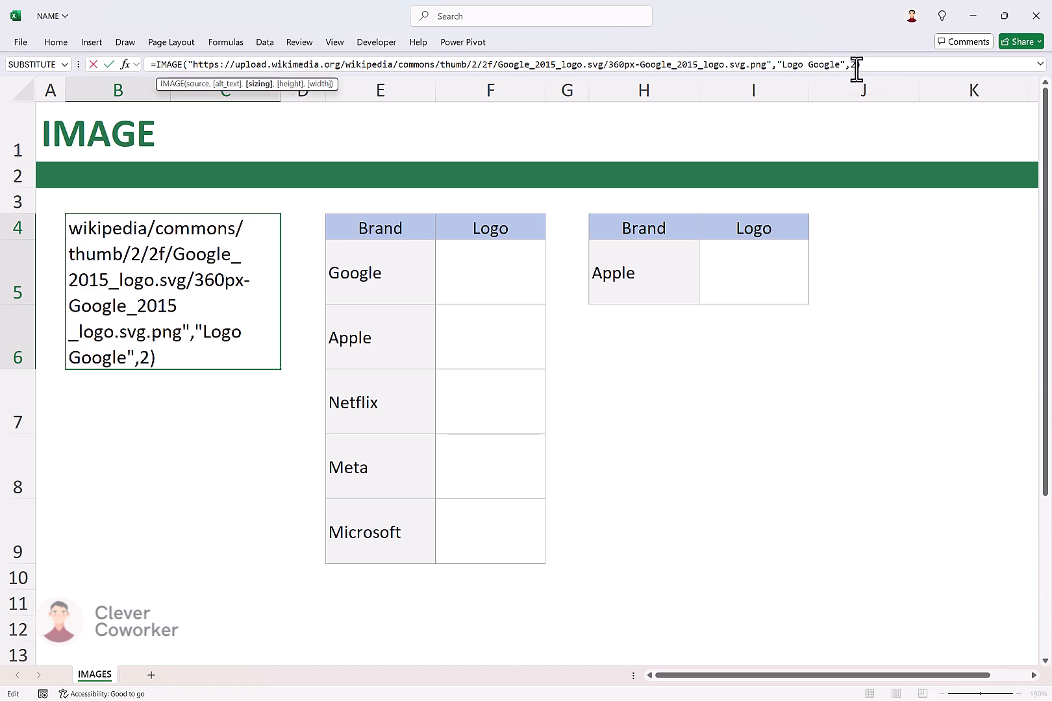
pyautogui.press('BackSpace')
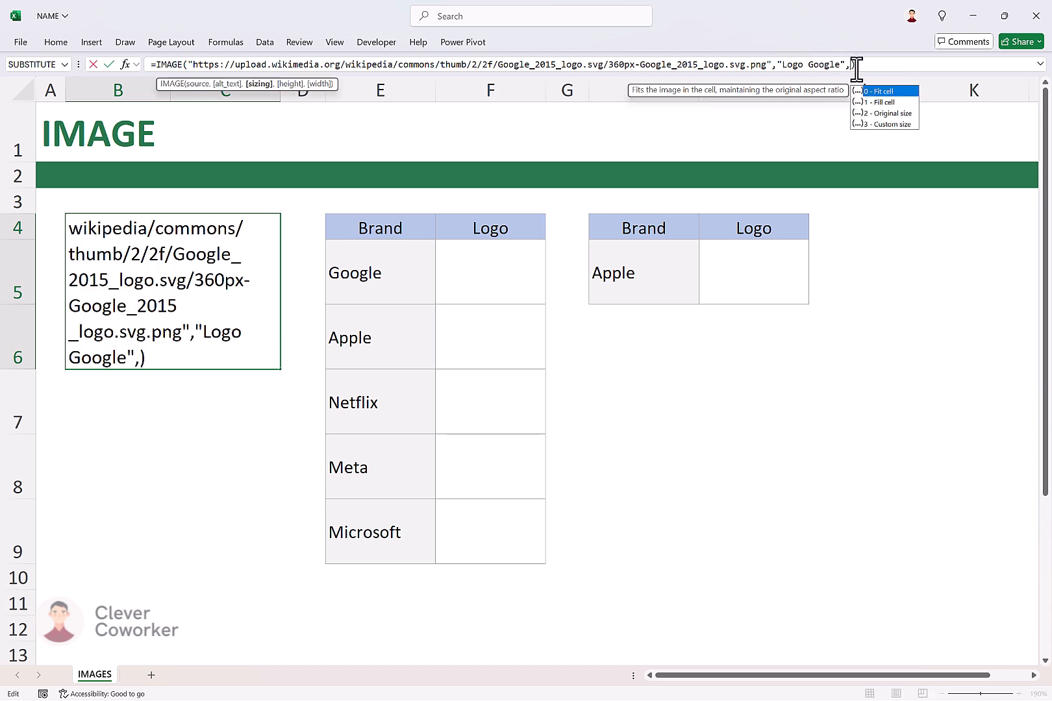
pyautogui.write('3')
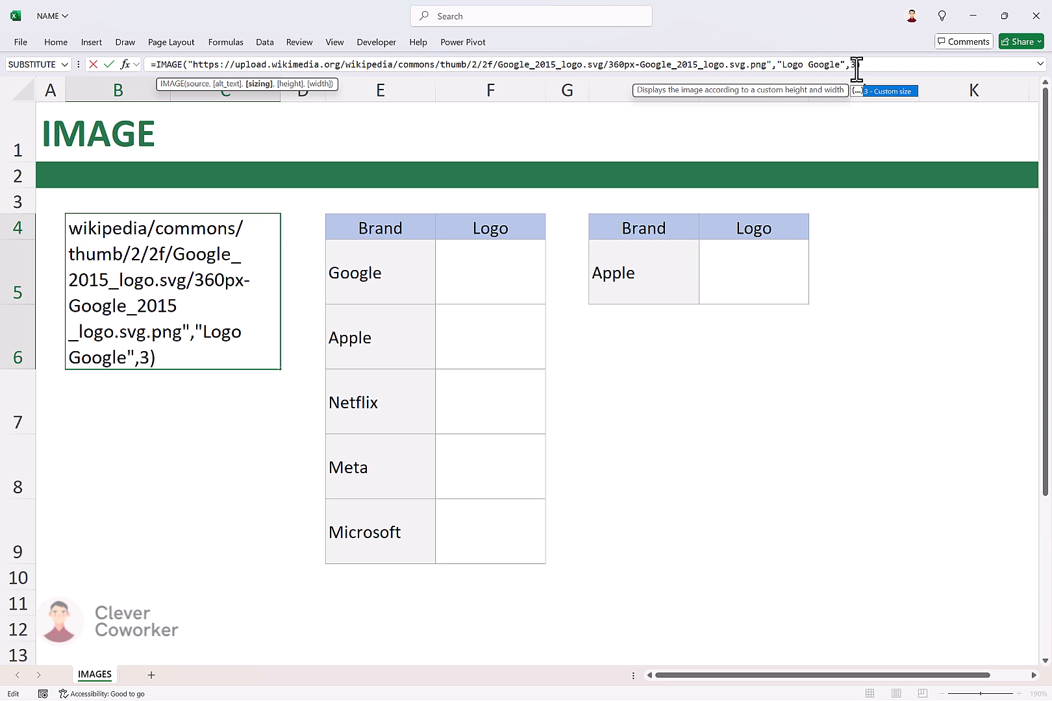
pyautogui.write(',')
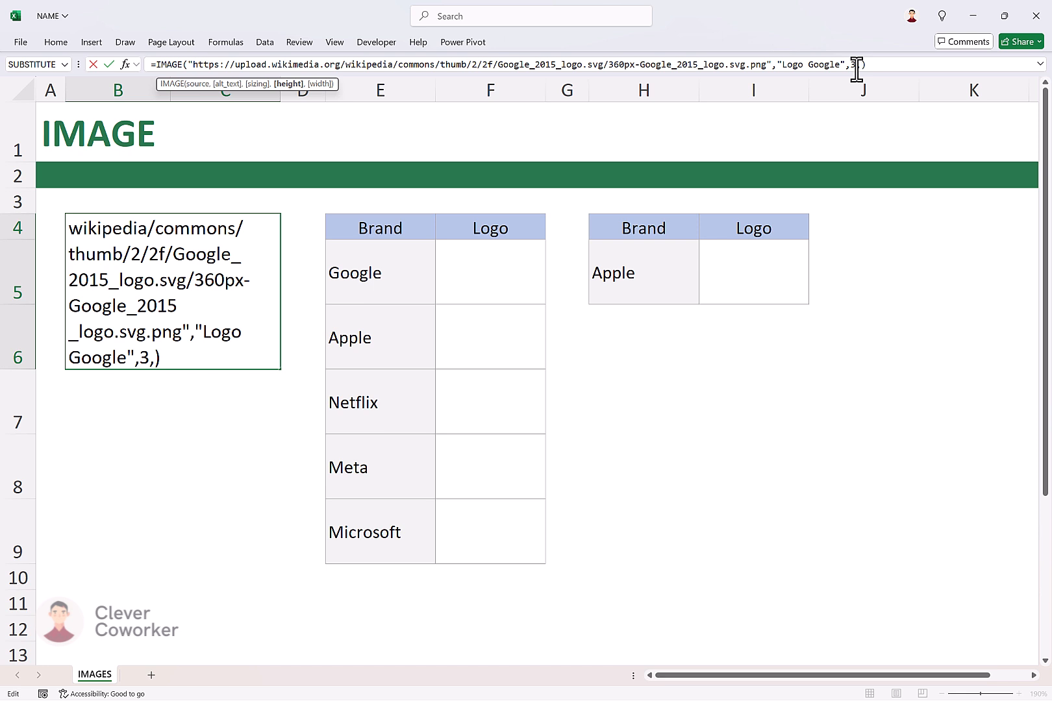
pyautogui.write('50,150')
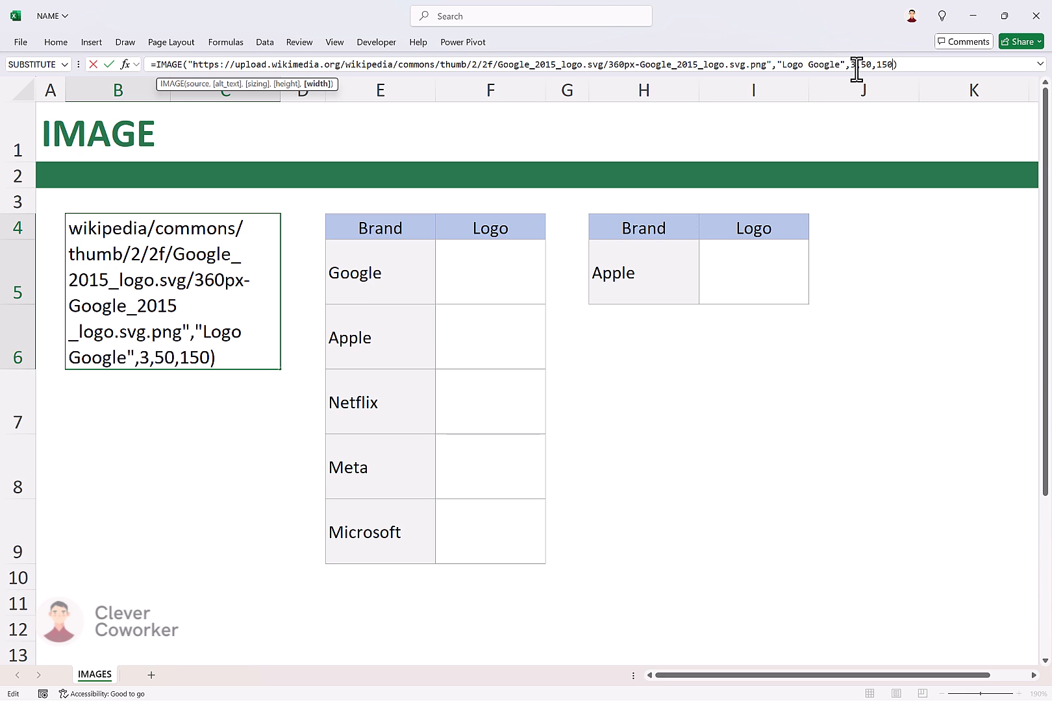
pyautogui.press('Return')
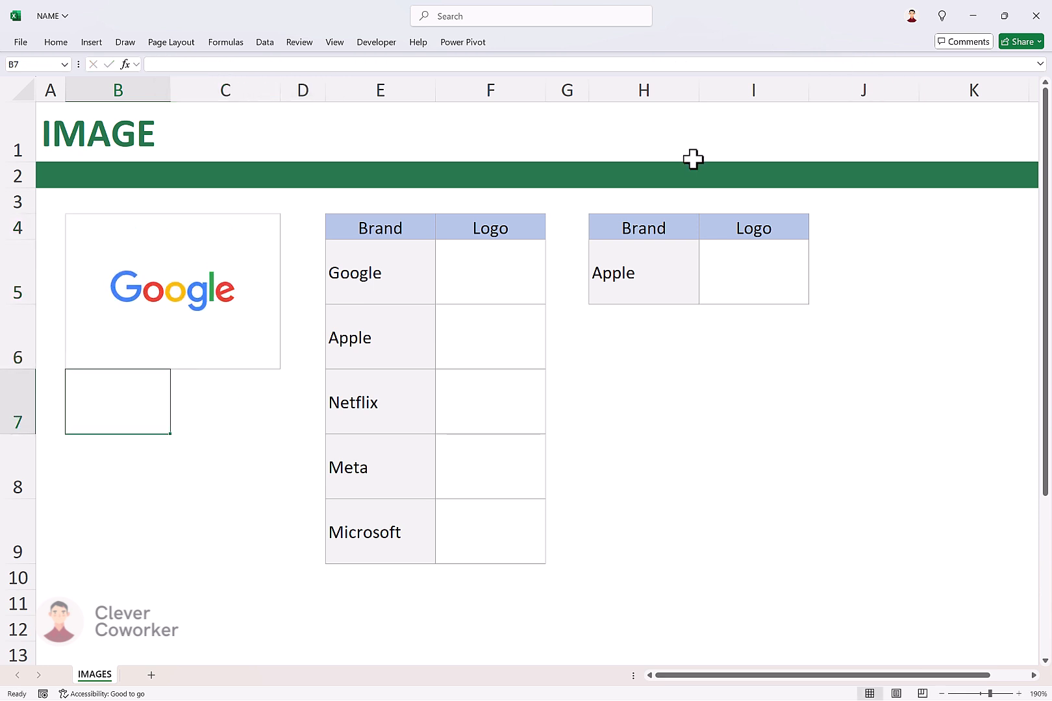
pyautogui.click(242, 266)
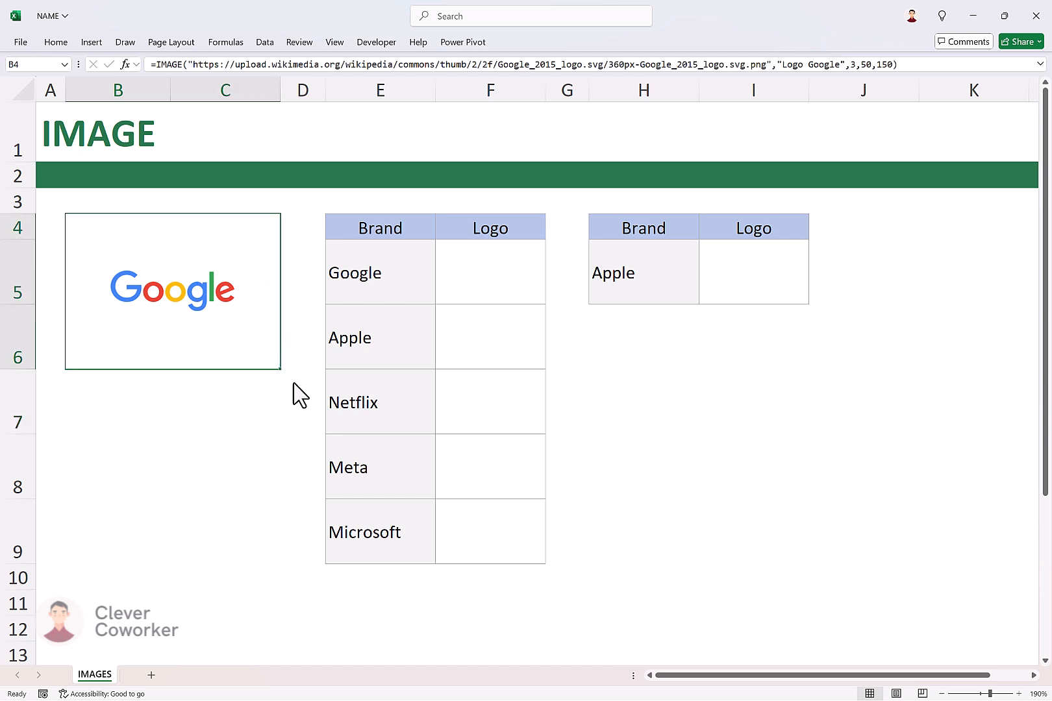
pyautogui.click(489, 287)
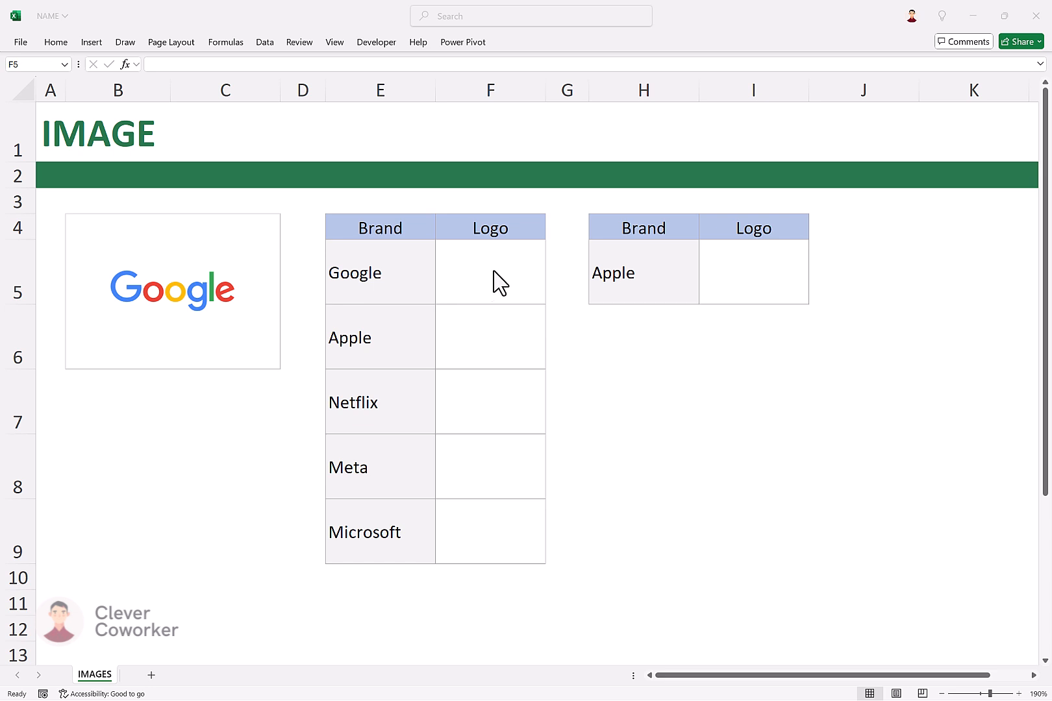
pyautogui.click(490, 261)
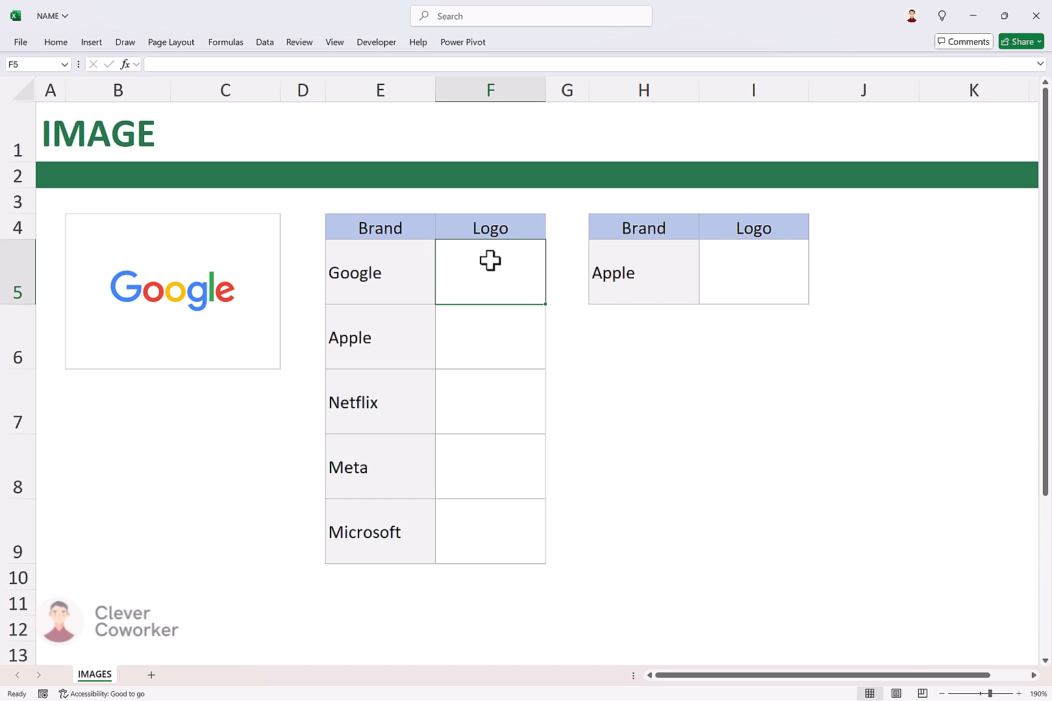
pyautogui.write('=image("')
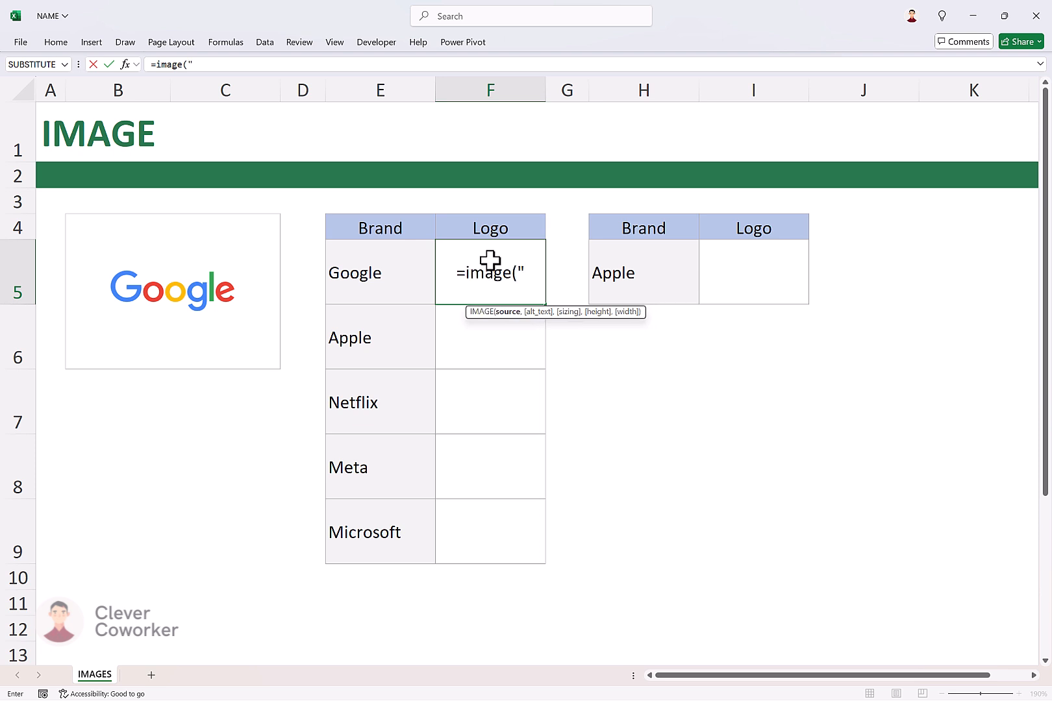
pyautogui.write('https')
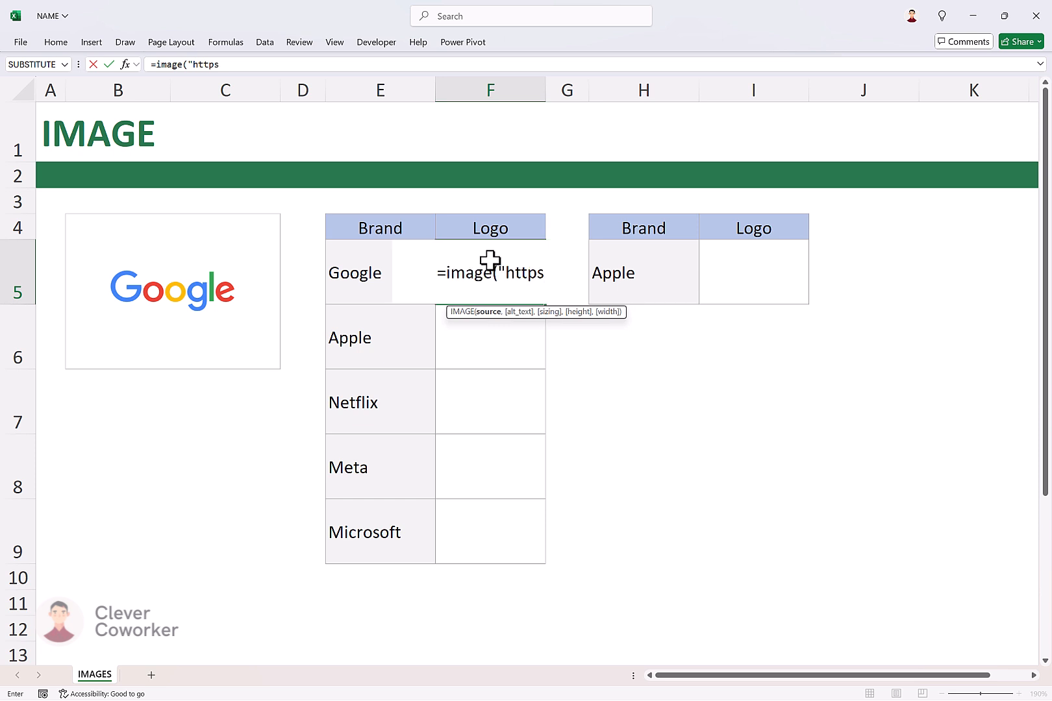
pyautogui.write('://')
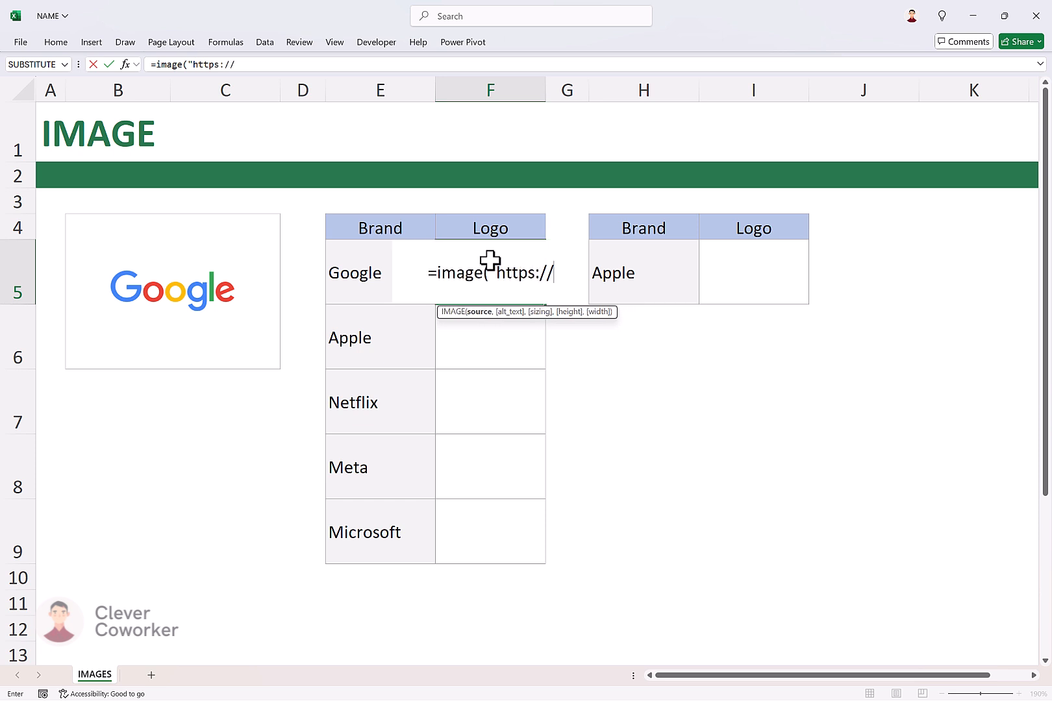
pyautogui.write('logo.')
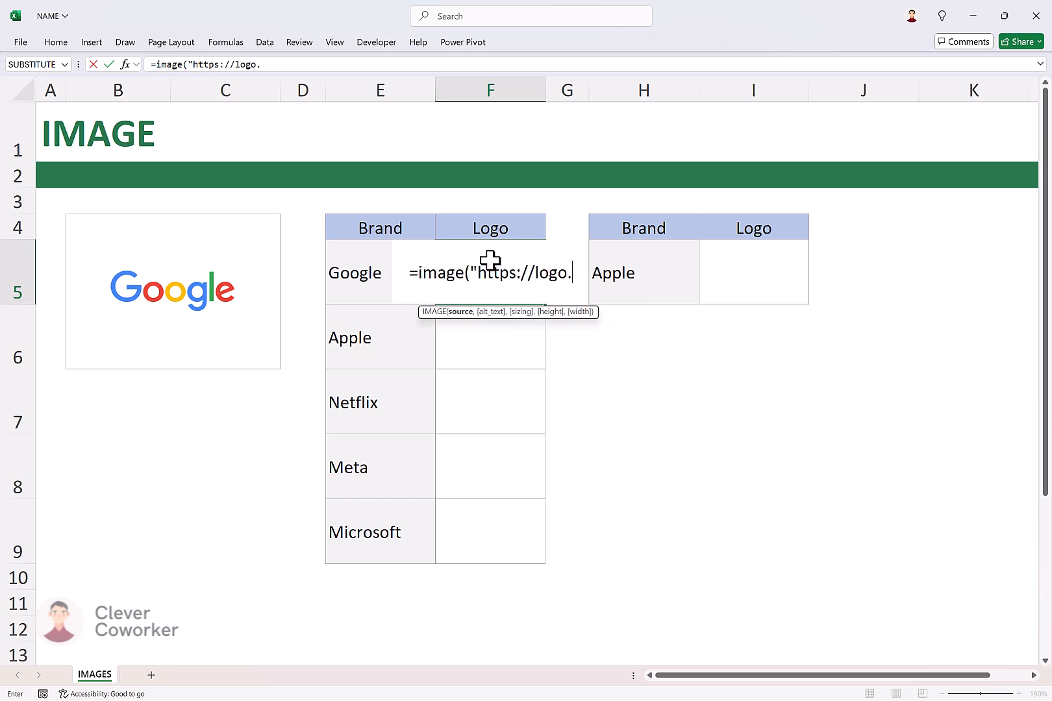
pyautogui.write('clearbit.com')
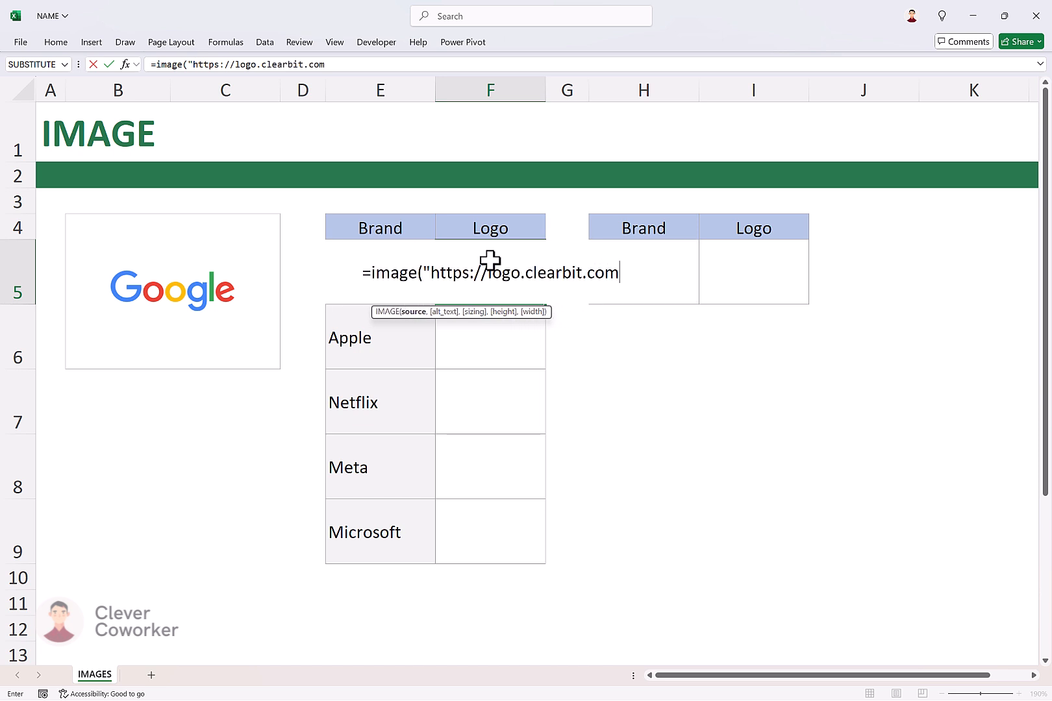
pyautogui.write('/')
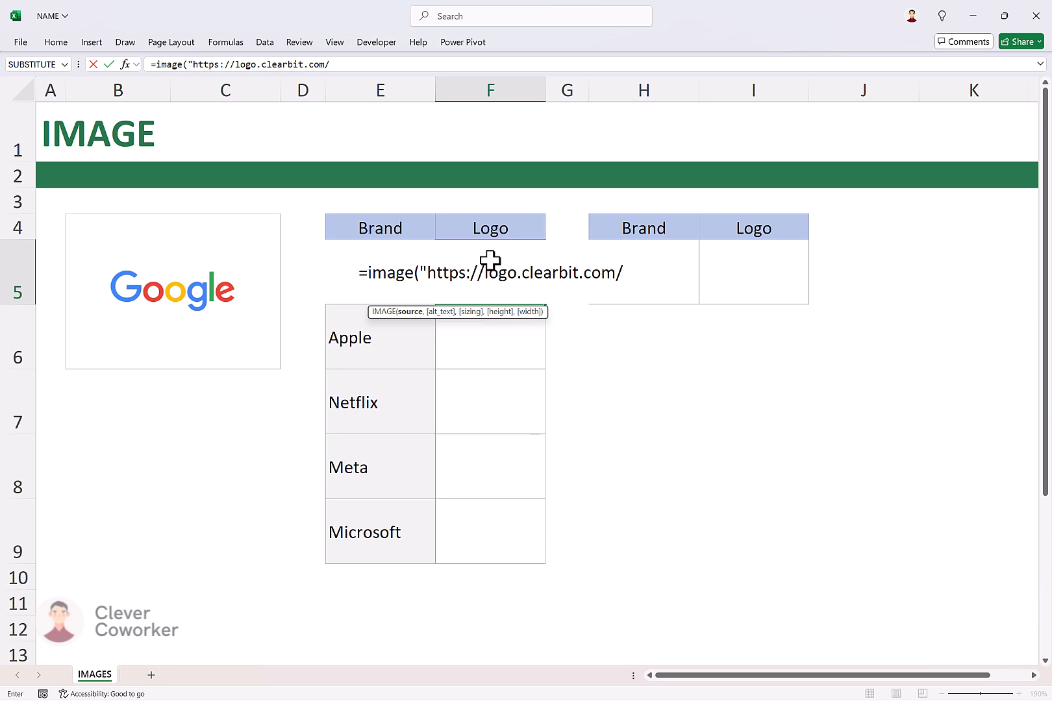
pyautogui.write('"')
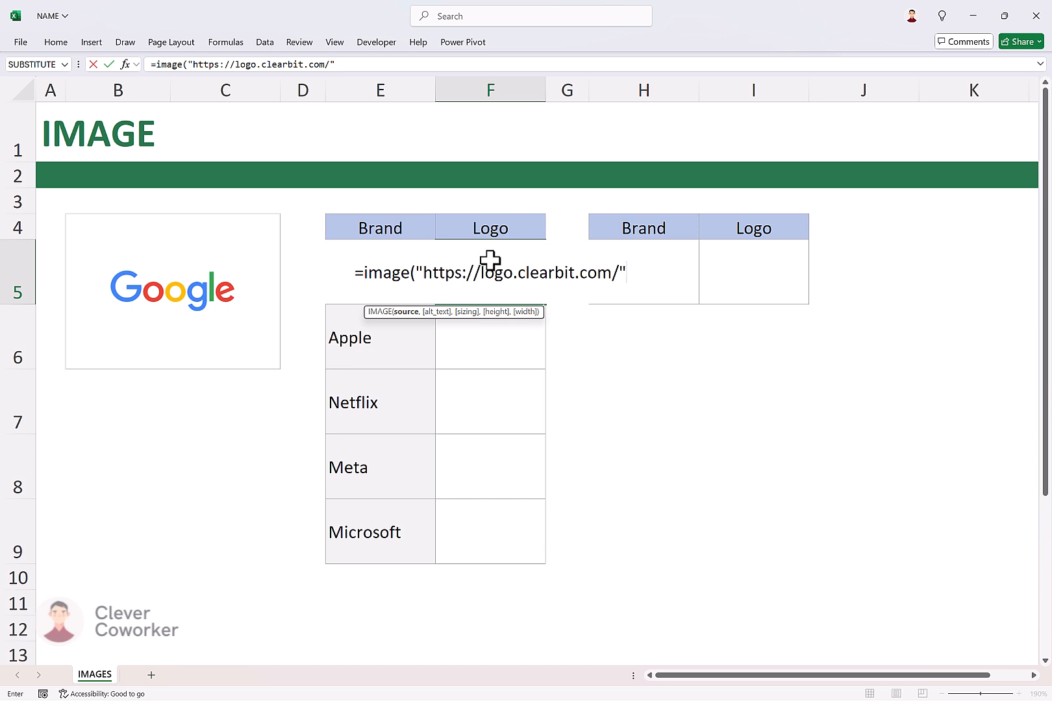
# Step: Join the brand name in E5 and ".com" to the source address in F5's IMAGE formula and commit it
pyautogui.write('&')
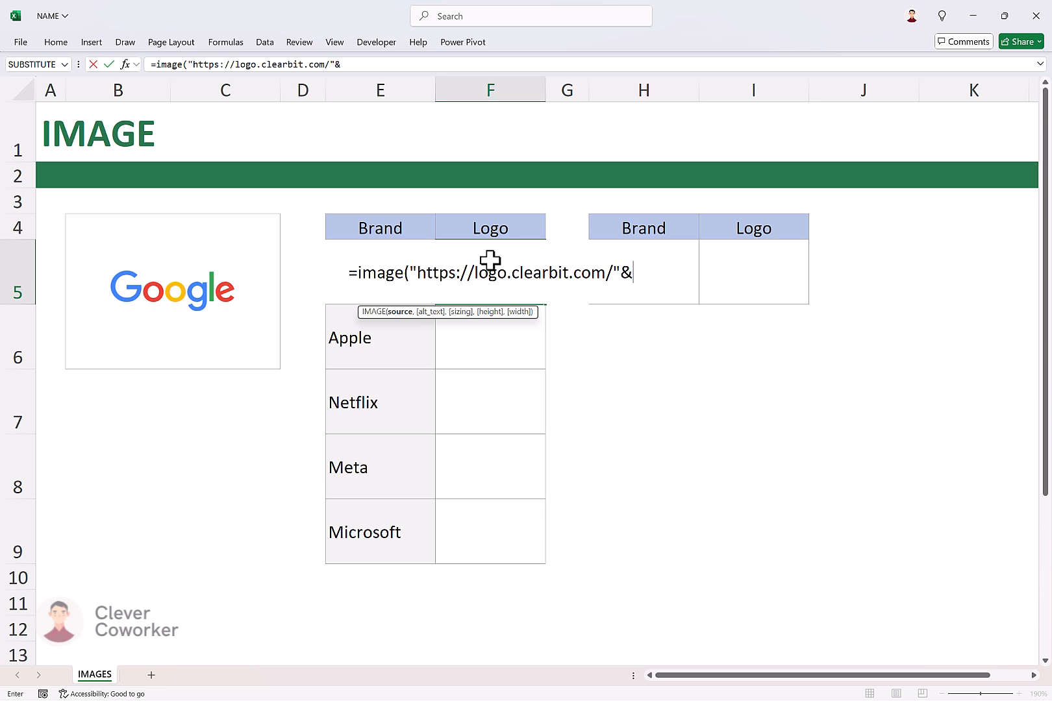
pyautogui.press('Left')
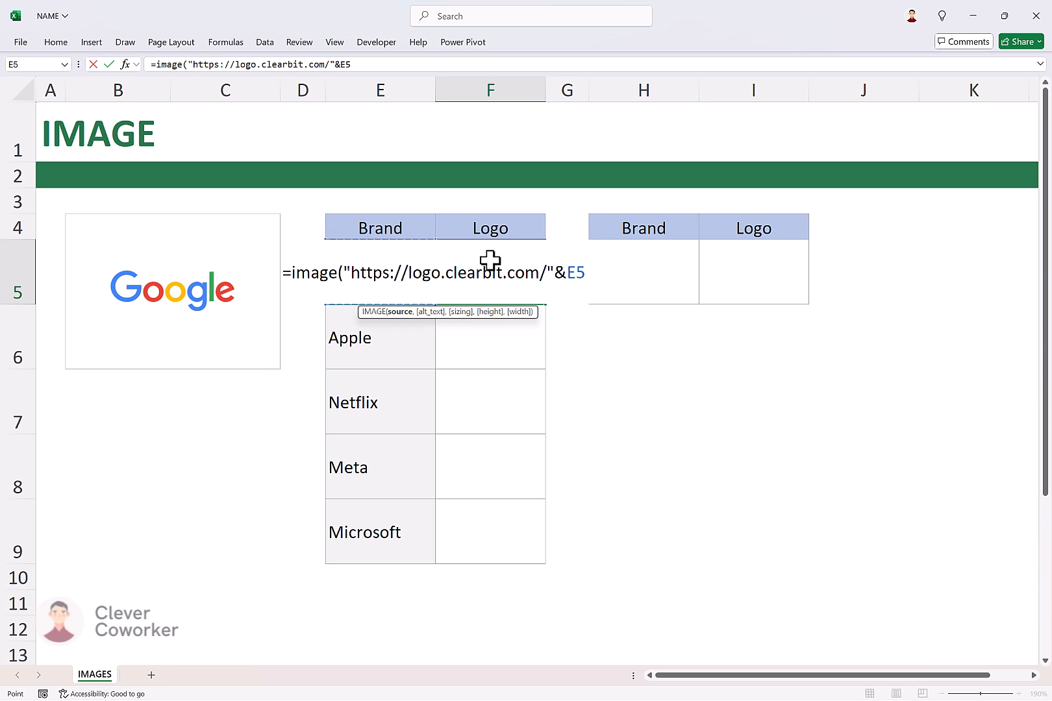
pyautogui.write('&"')
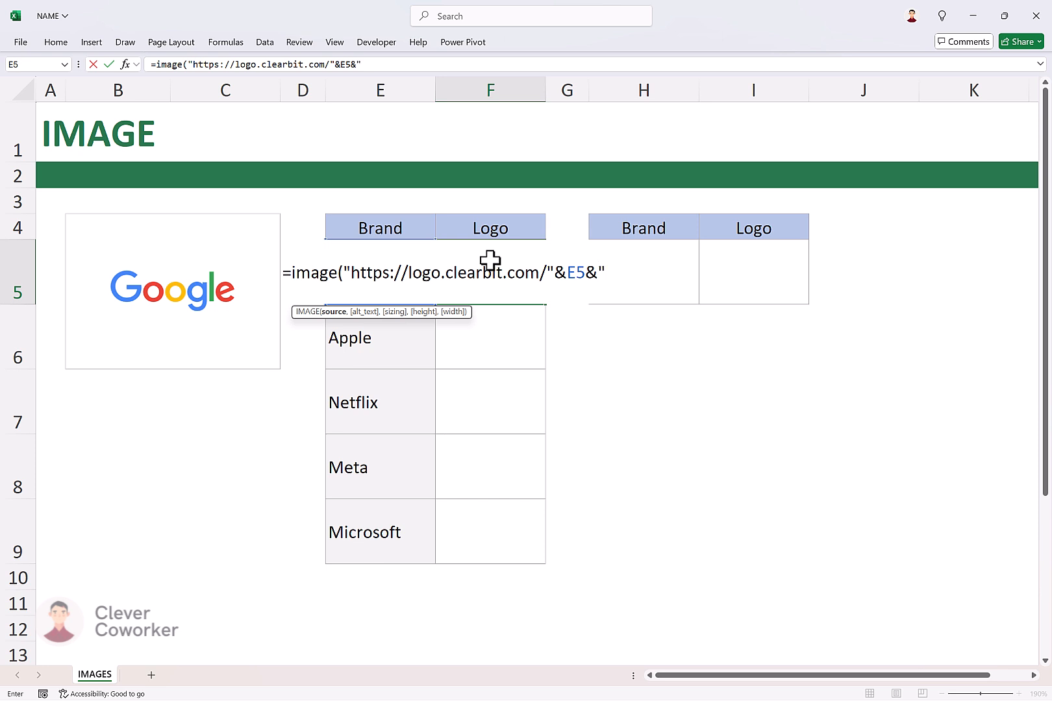
pyautogui.write('.com"')
pyautogui.write(')')
pyautogui.press('Return')
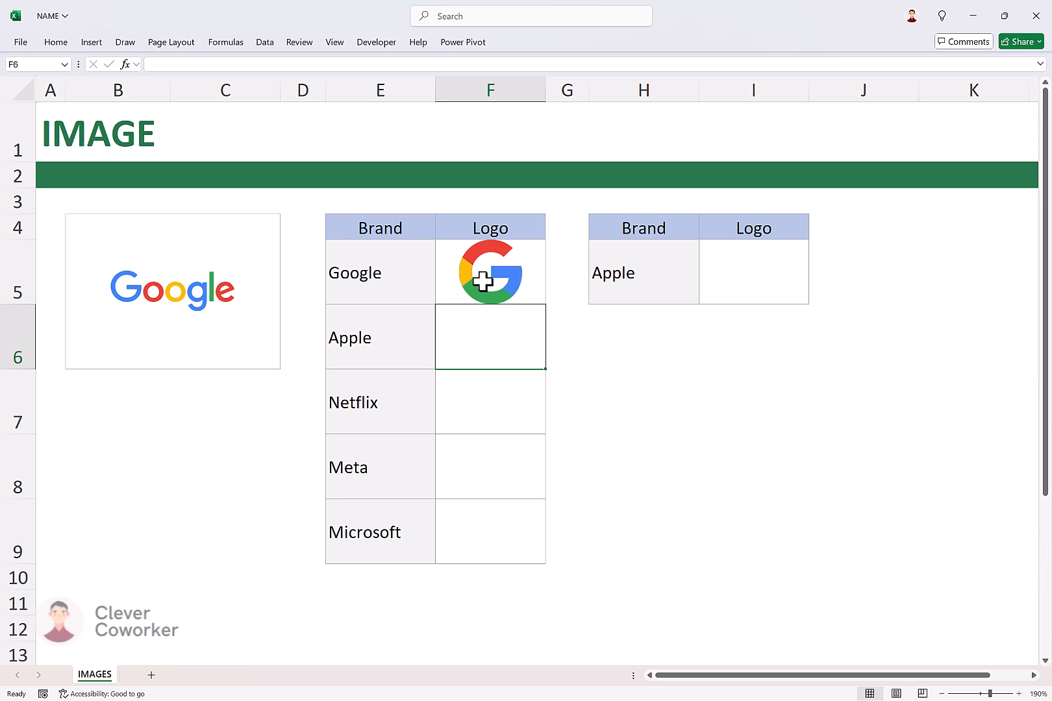
# Step: Fill the IMAGE formula from F5 down through F9 for the remaining brands
pyautogui.click(482, 281)
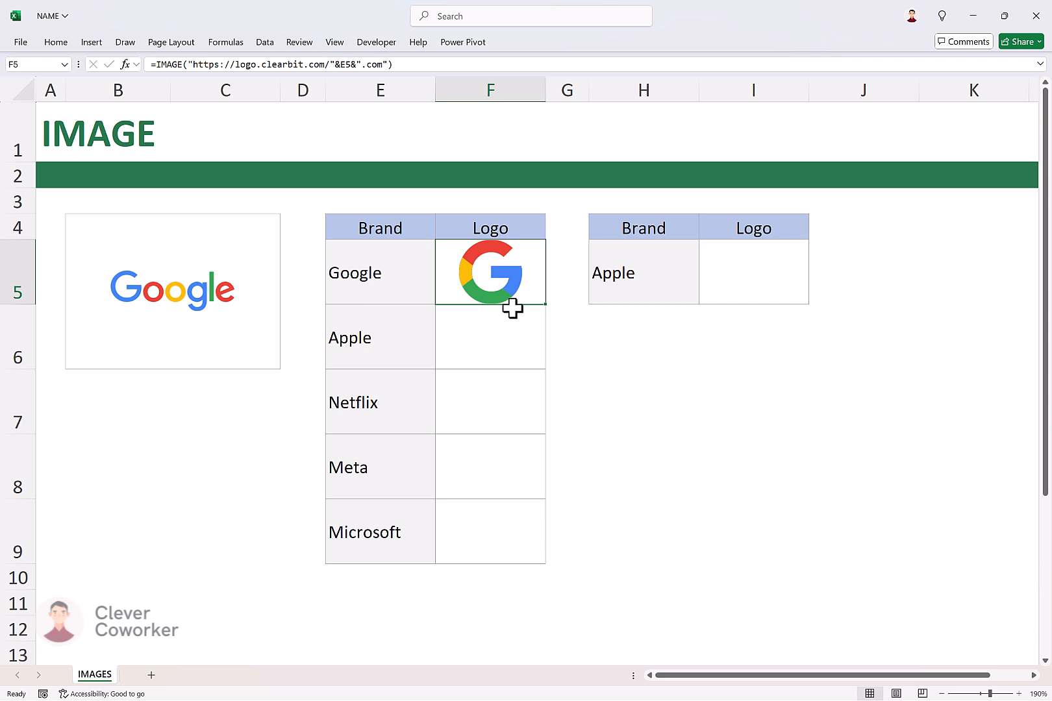
pyautogui.moveTo(546, 307); pyautogui.dragTo(542, 549)
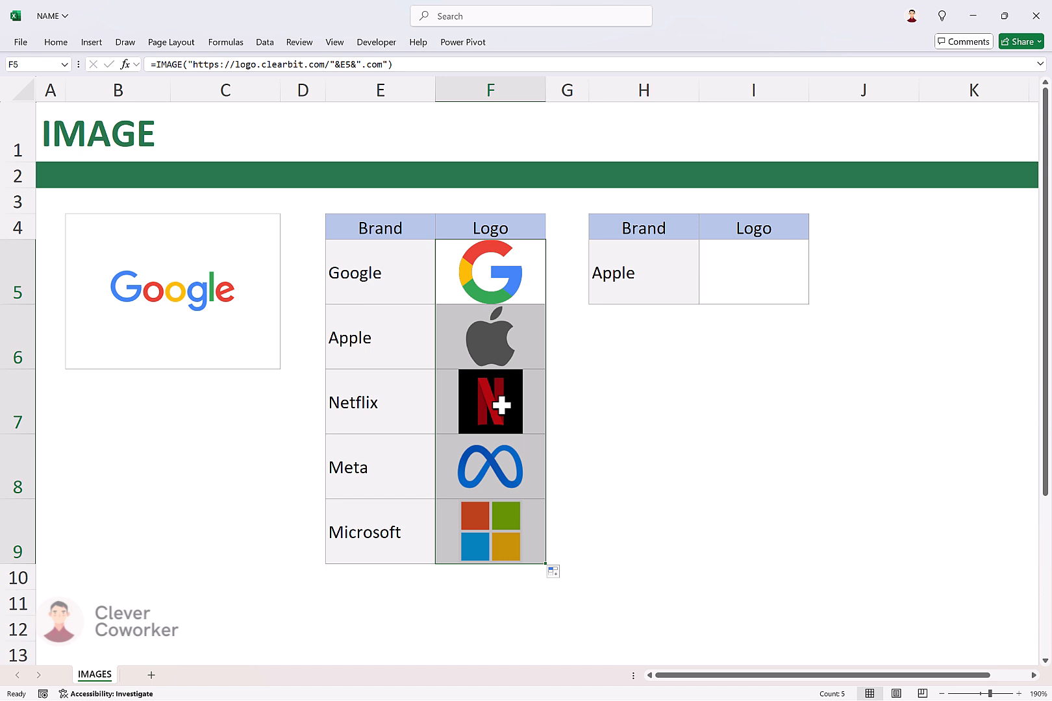
pyautogui.click(397, 354)
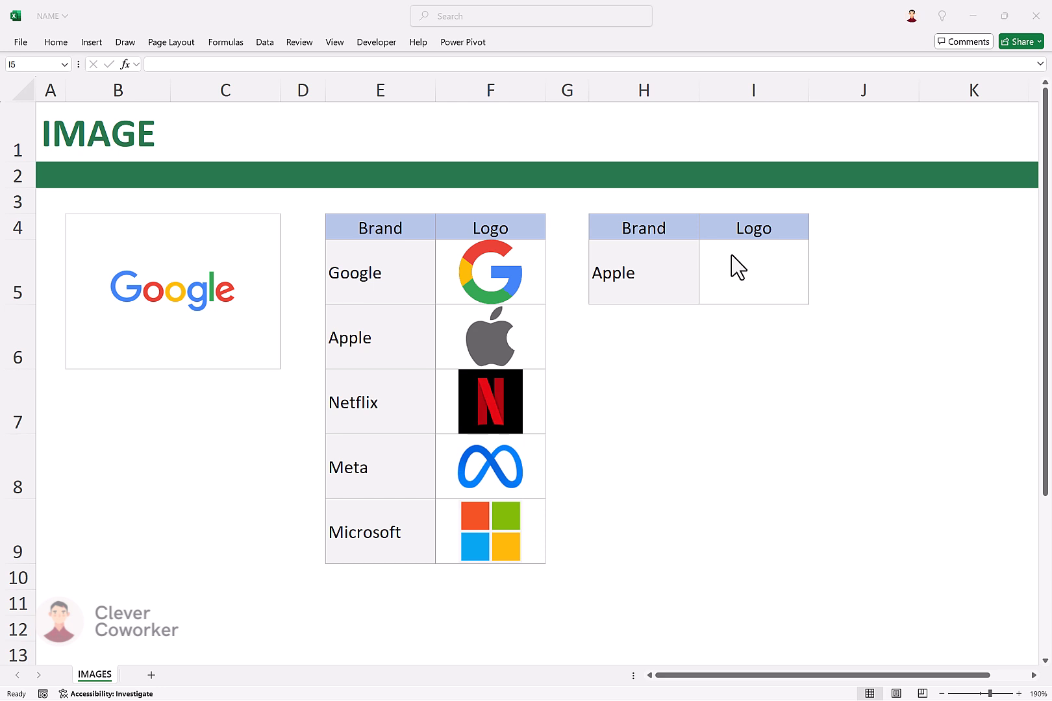
# Step: Start a VLOOKUP formula in I5 with the brand in H5 as the lookup value
pyautogui.click(724, 253)
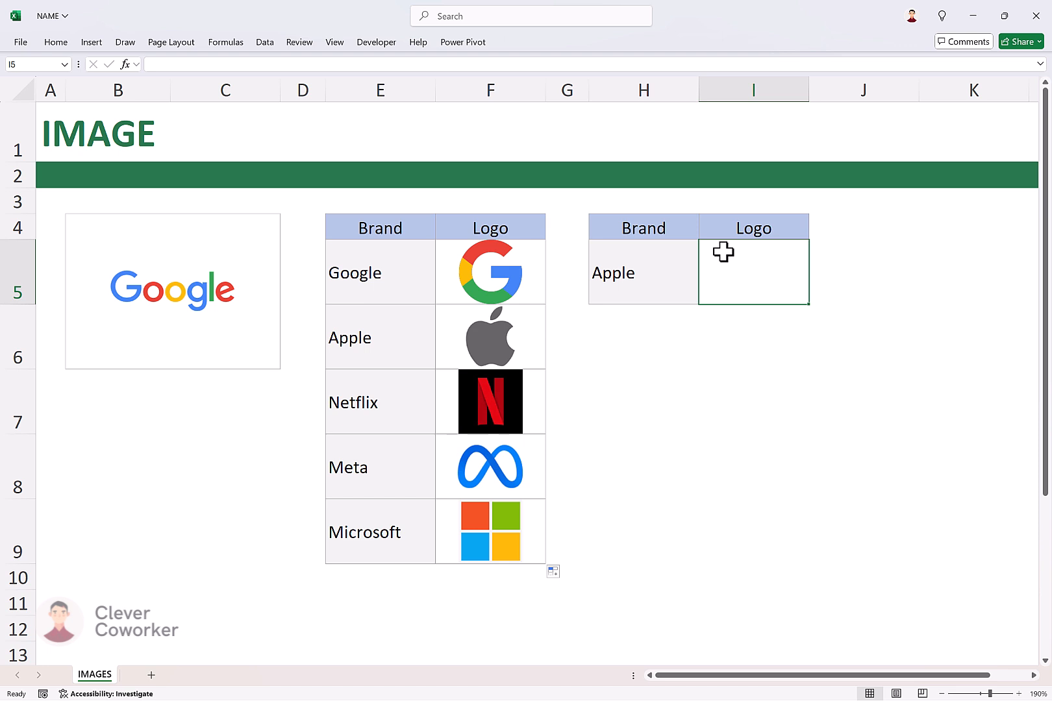
pyautogui.click(654, 271)
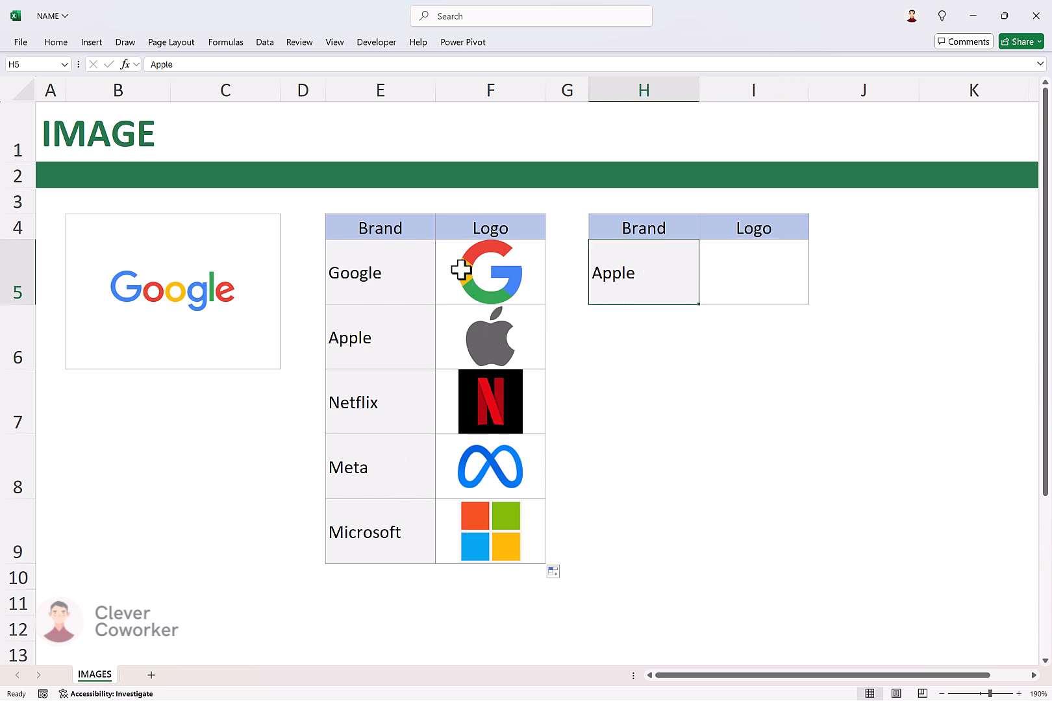
pyautogui.click(729, 294)
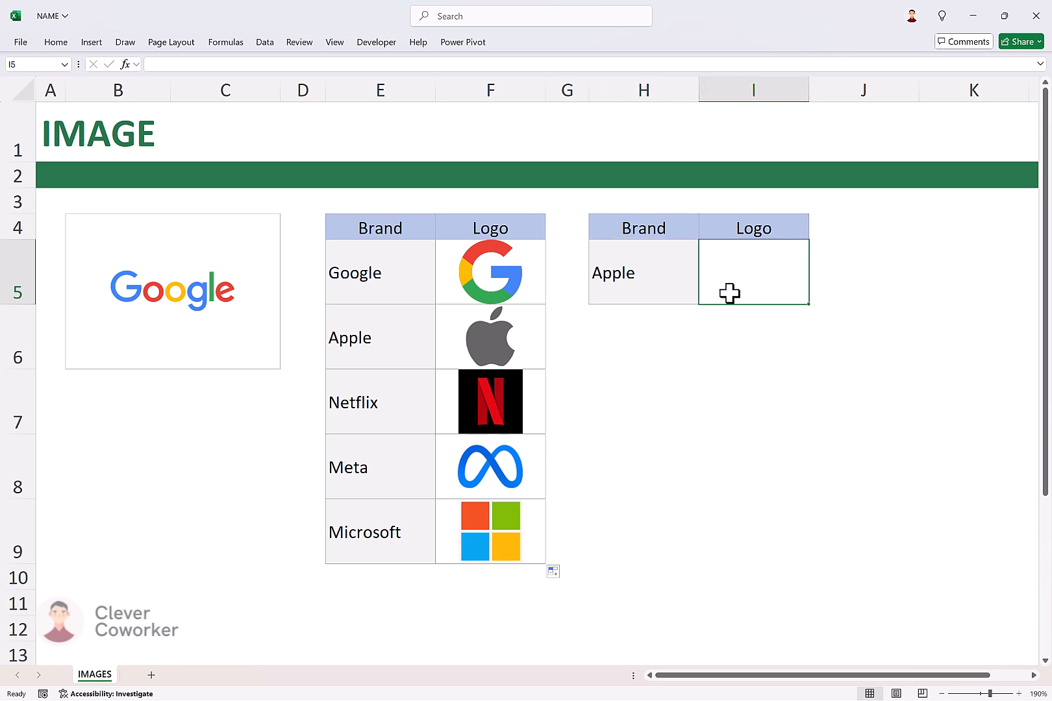
pyautogui.write('=')
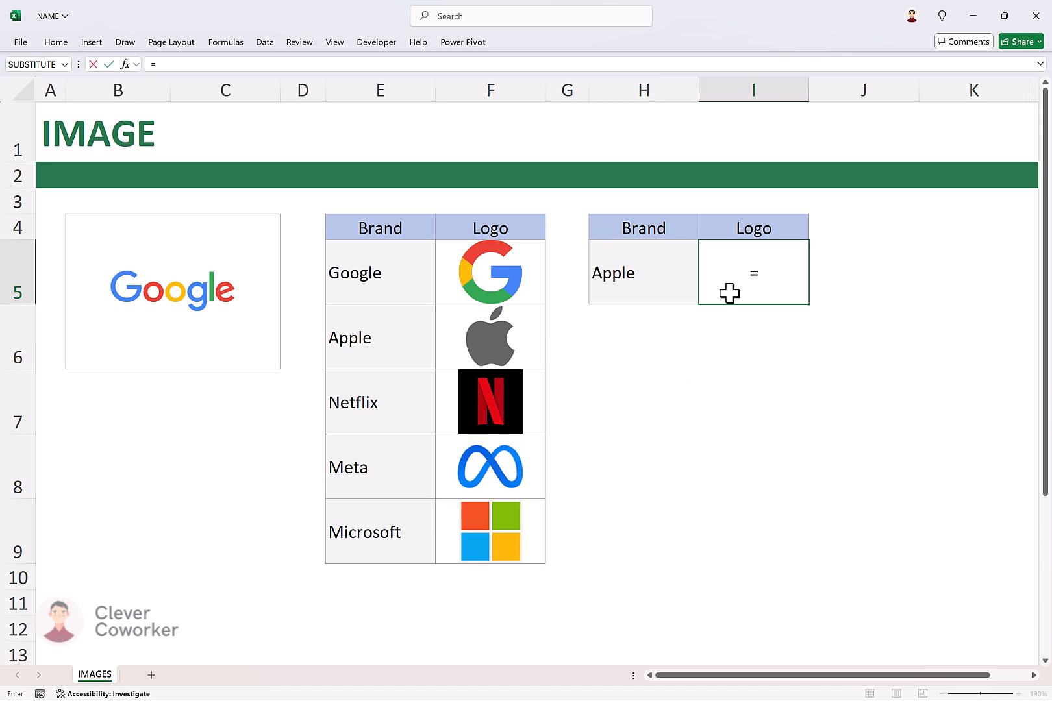
pyautogui.write('vlookup(')
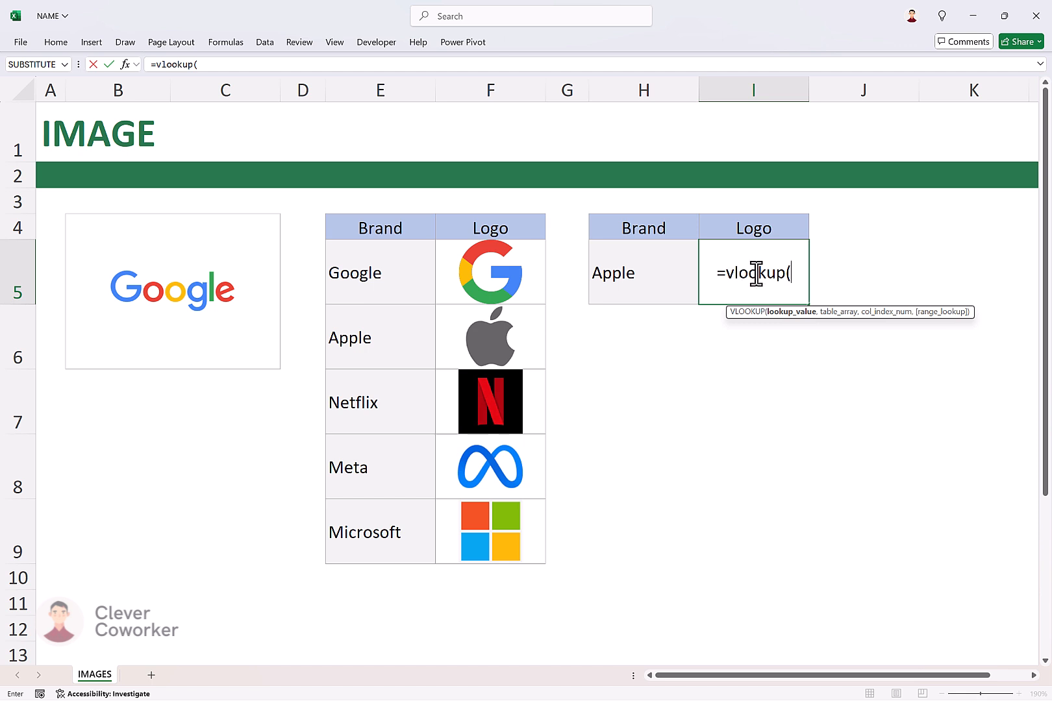
pyautogui.click(646, 273)
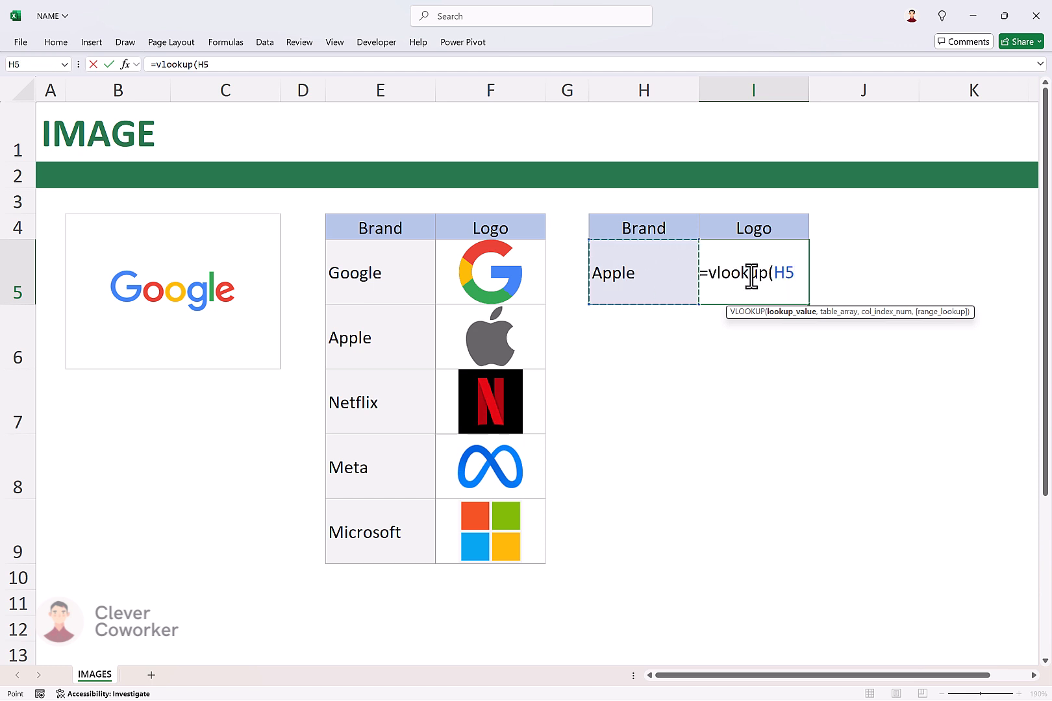
pyautogui.write(',')
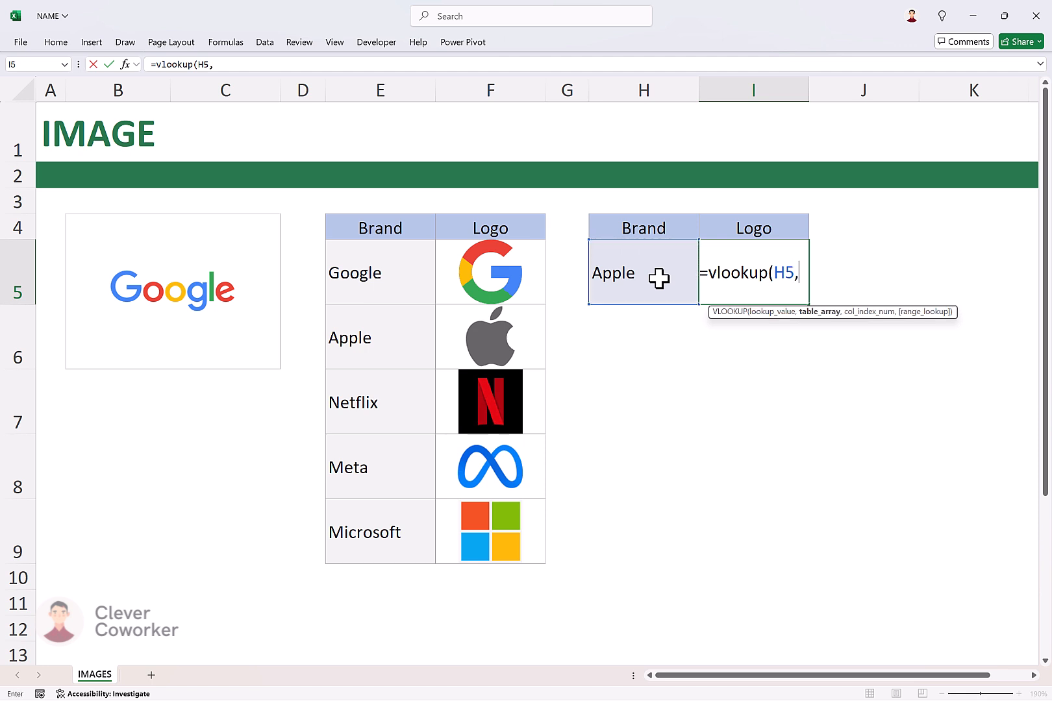
# Step: Complete I5's VLOOKUP with table array E5:F9, column index 2 and match type 0, and commit it
pyautogui.click(379, 271)
pyautogui.moveTo(378, 271); pyautogui.dragTo(481, 533)
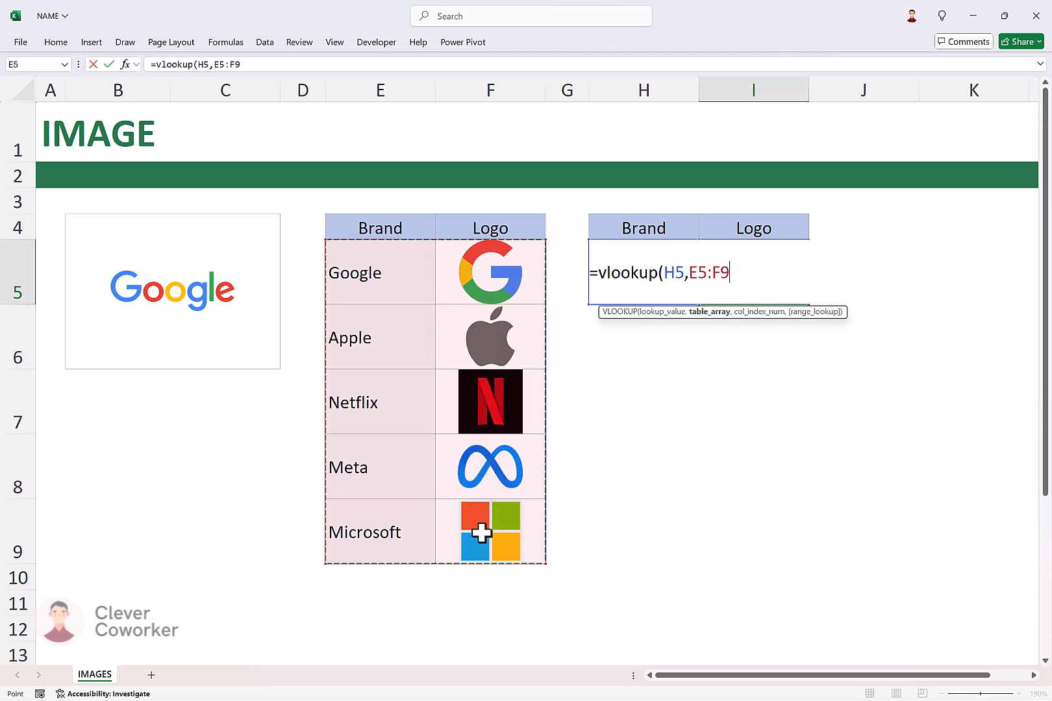
pyautogui.write(',')
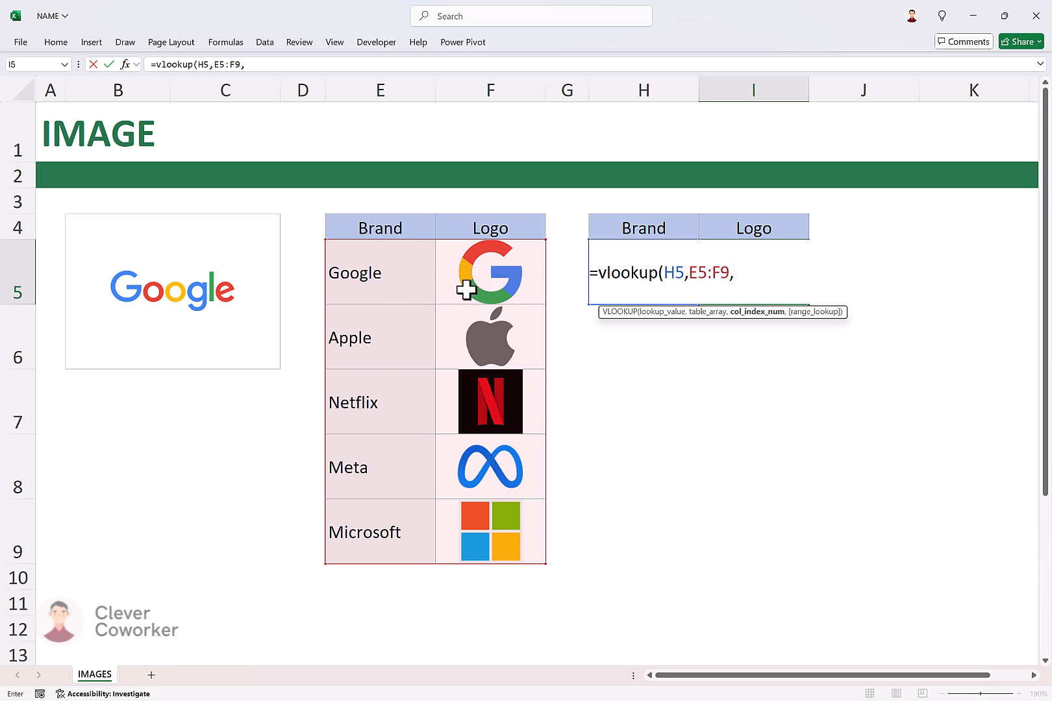
pyautogui.write('2,')
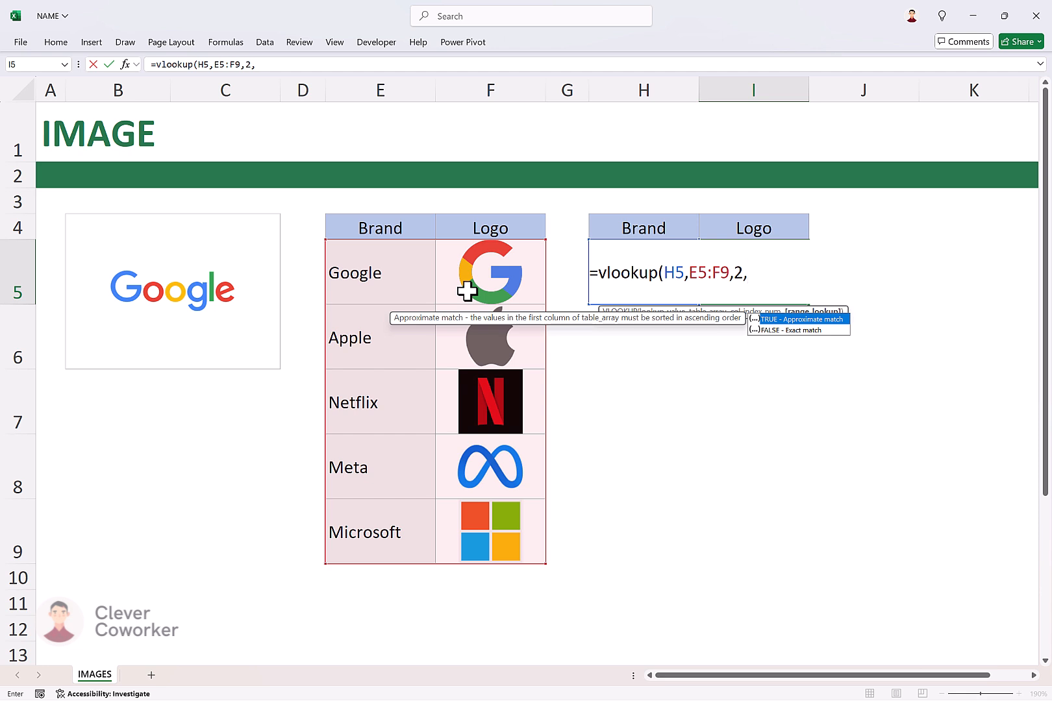
pyautogui.write('0)')
pyautogui.press('Return')
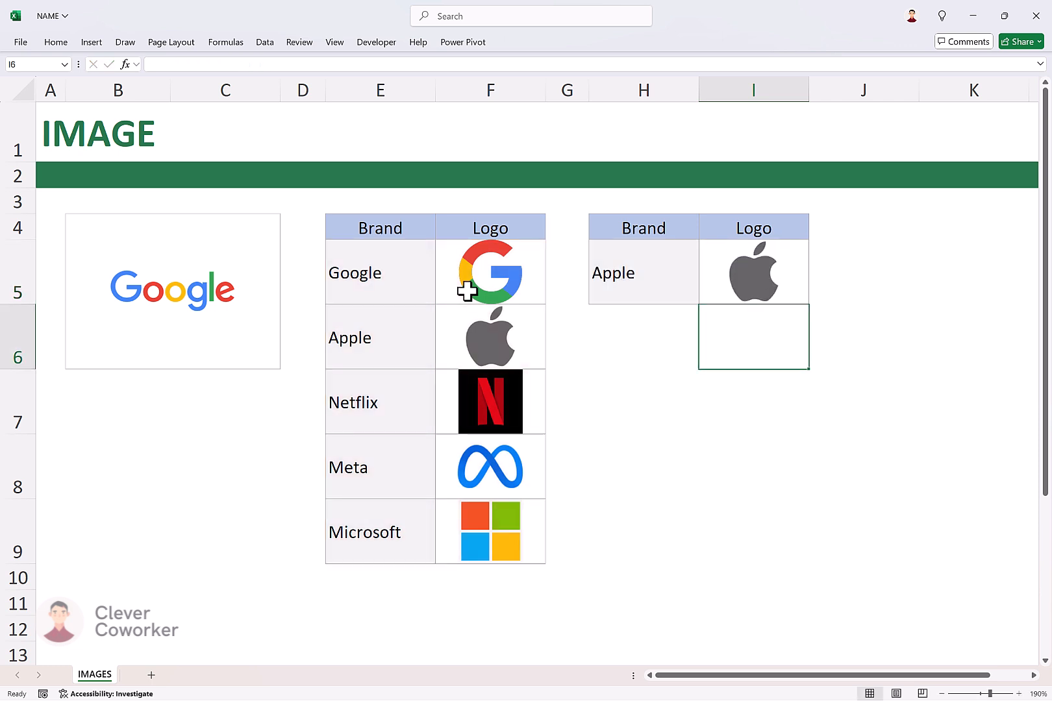
# Step: Test the logo lookup by setting the brand in H5 to Google, and again to Meta
pyautogui.click(654, 271)
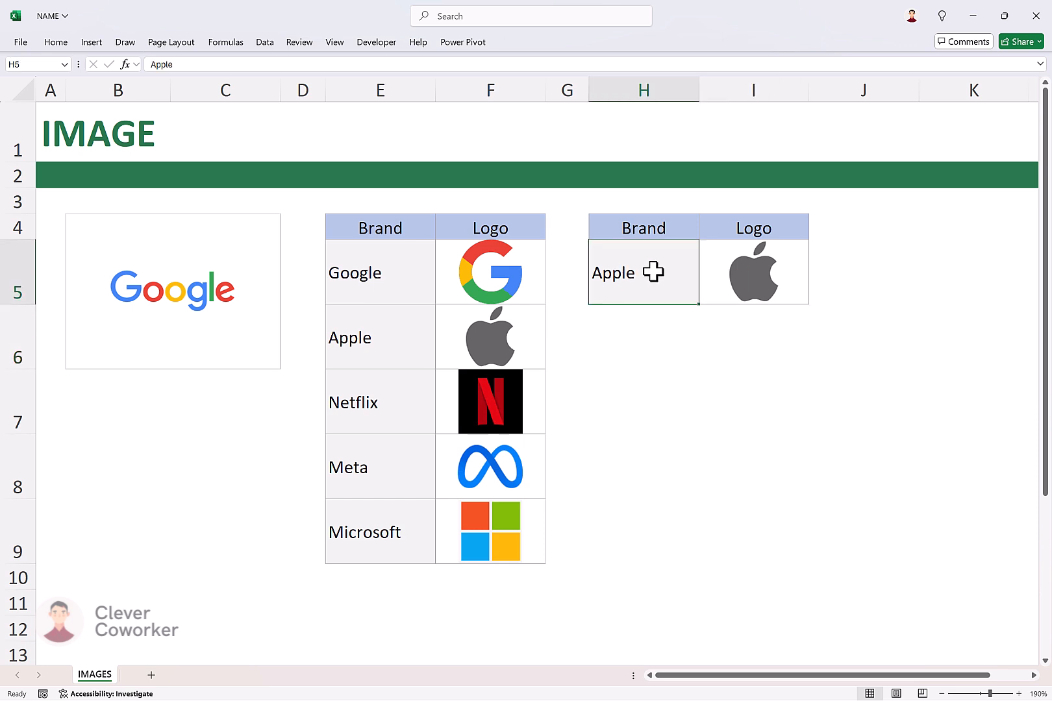
pyautogui.write('Google')
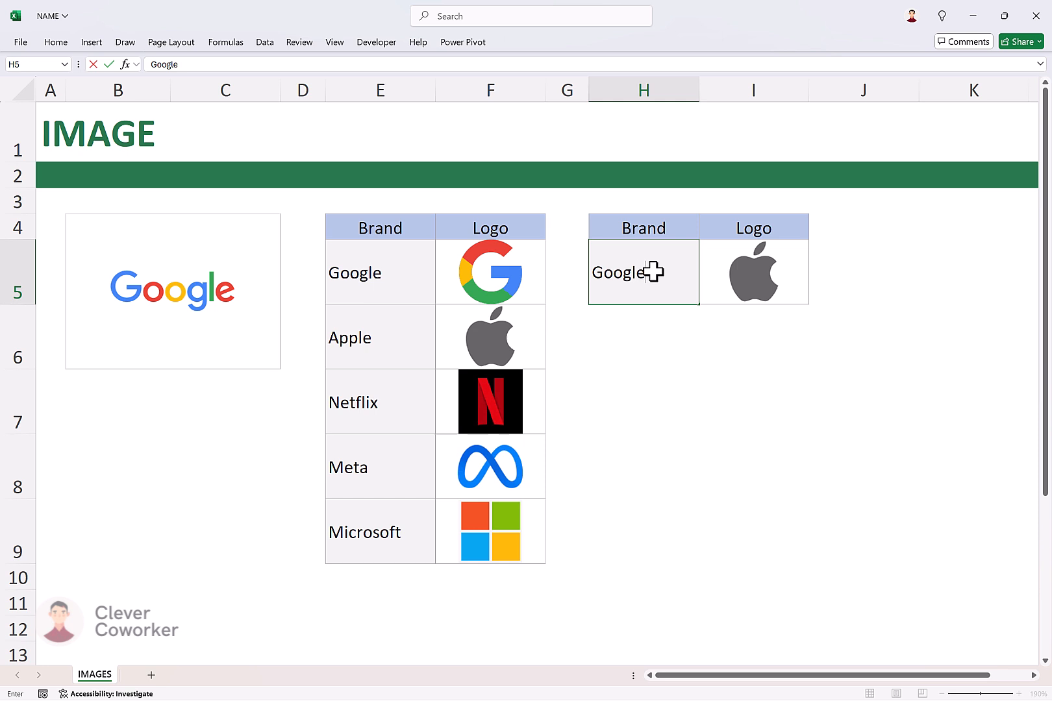
pyautogui.press('Return')
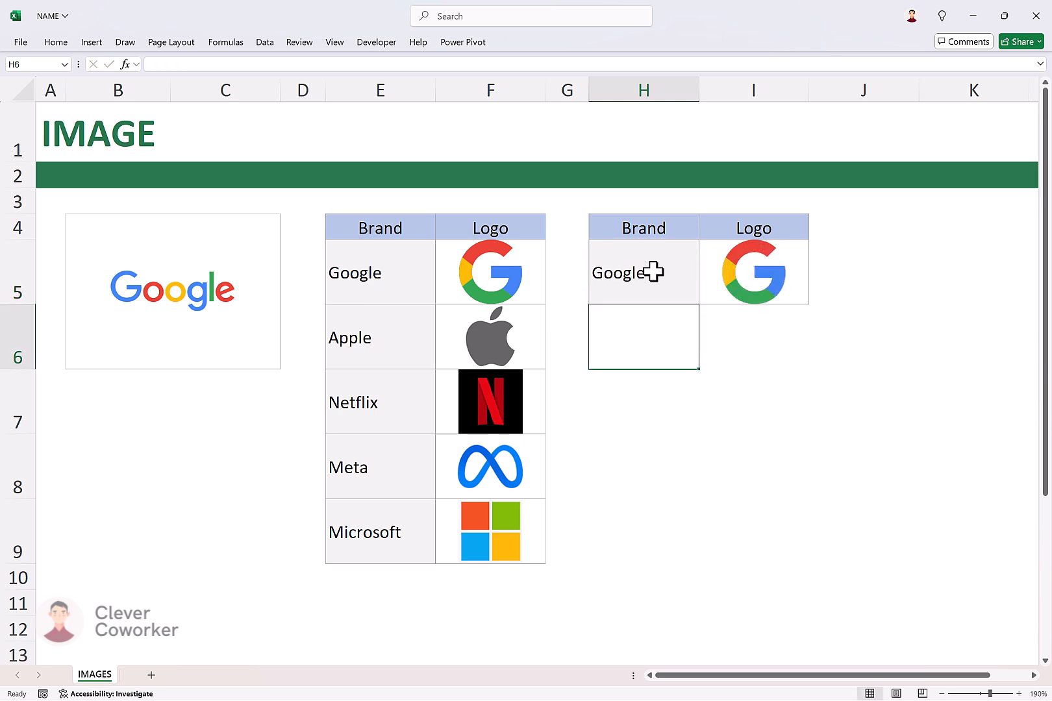
pyautogui.click(654, 271)
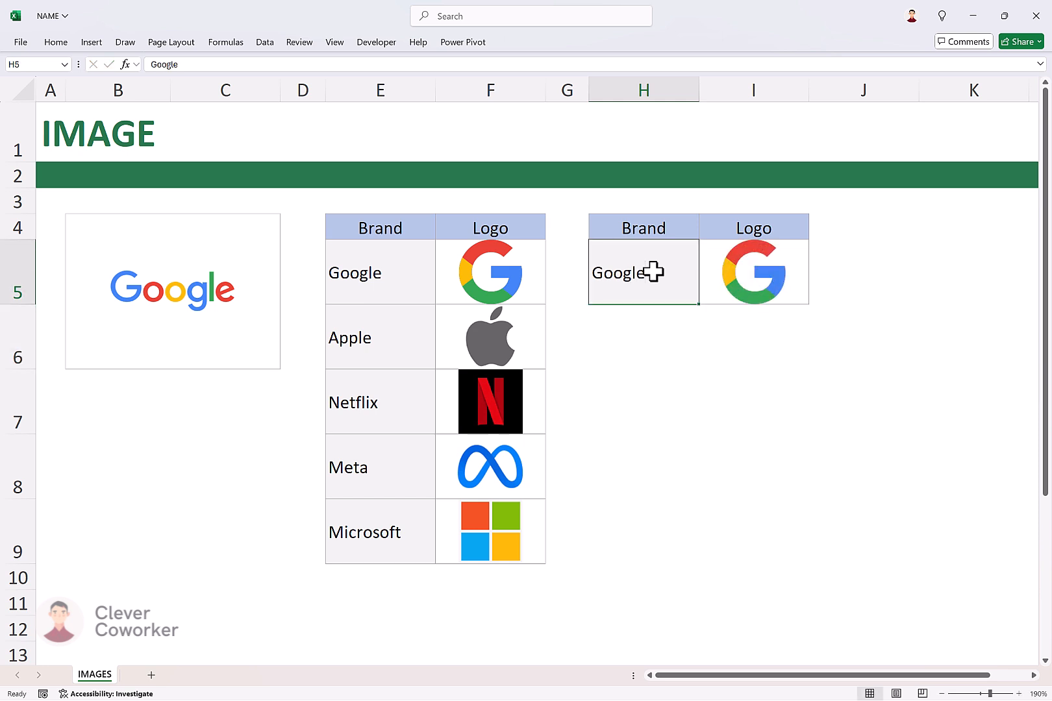
pyautogui.write('Meta')
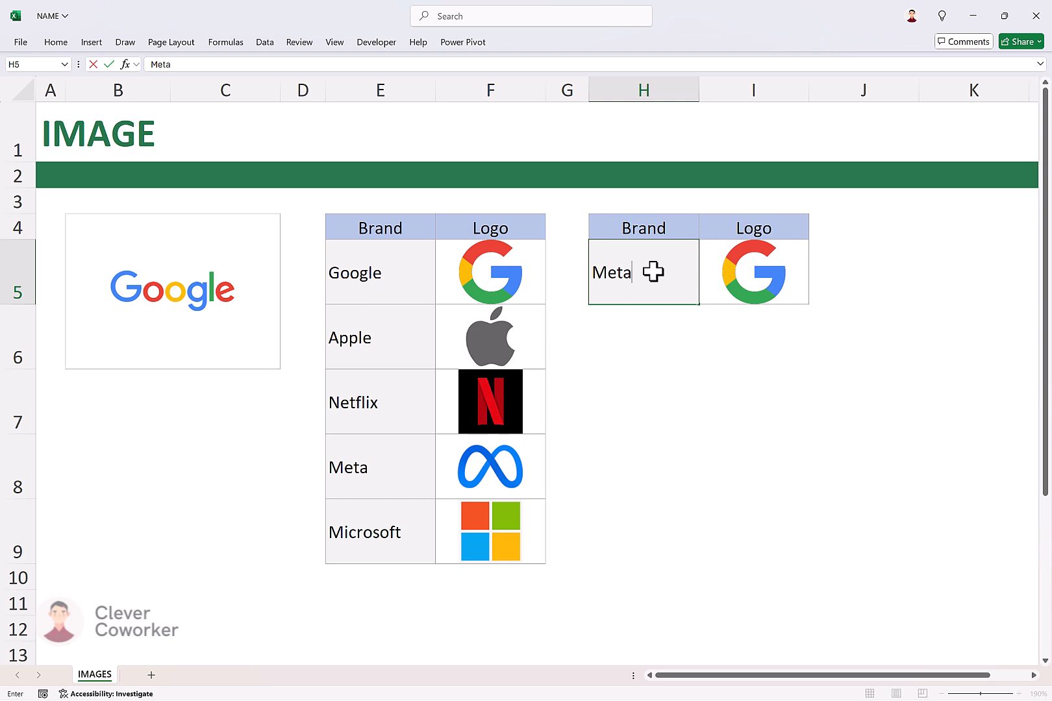
pyautogui.press('Return')
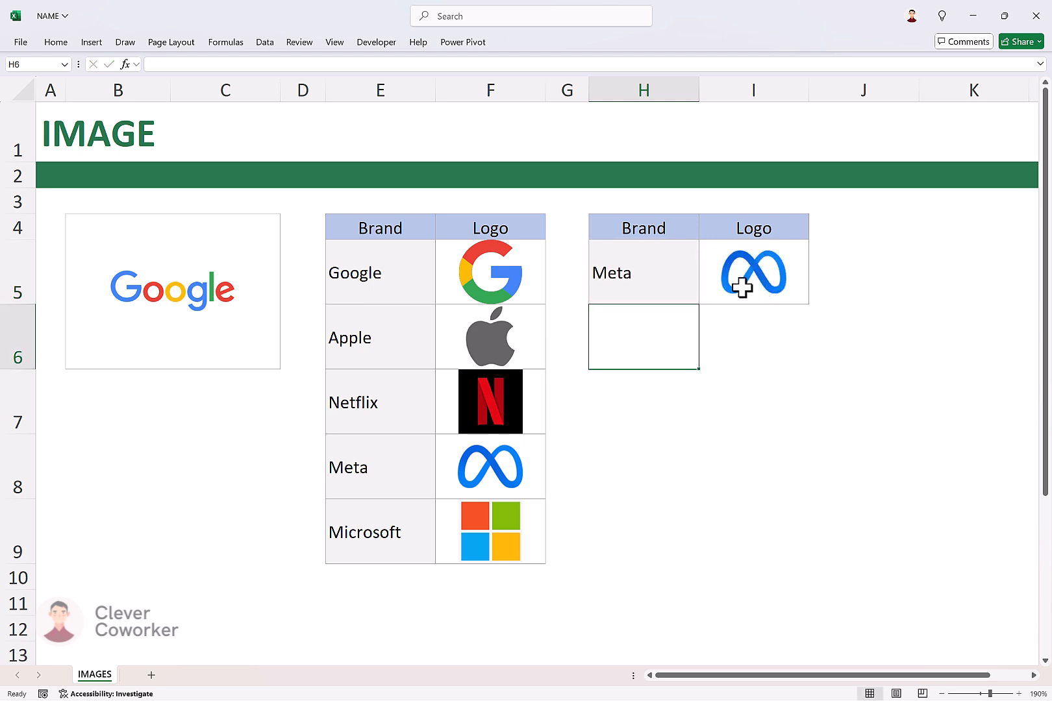
pyautogui.click(681, 278)
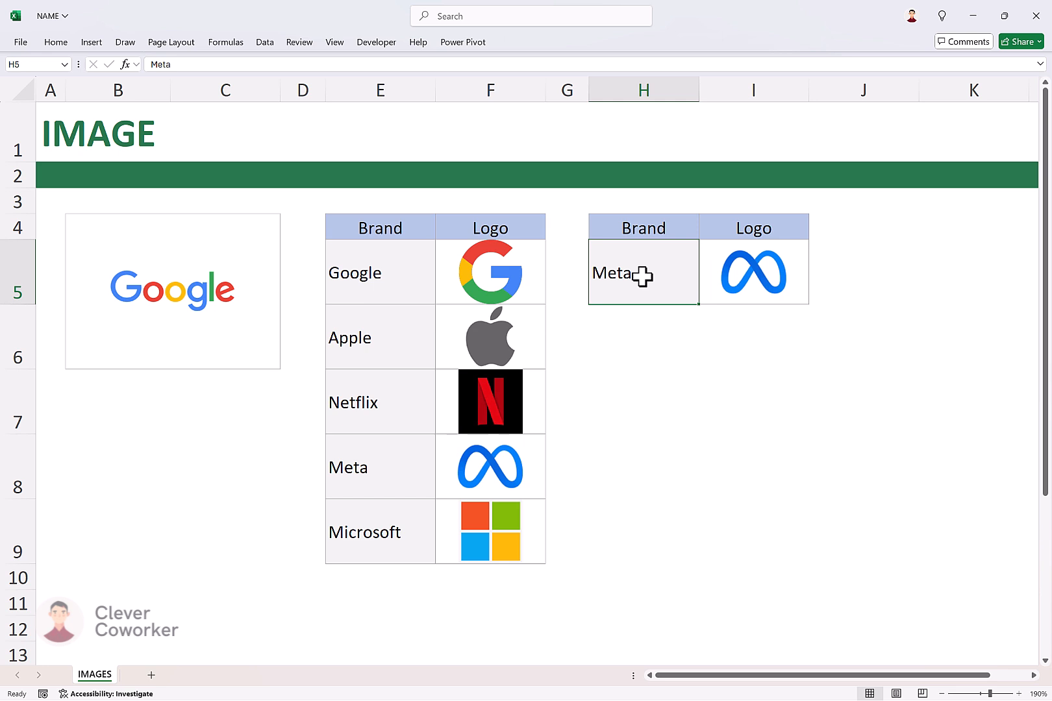
pyautogui.click(243, 359)
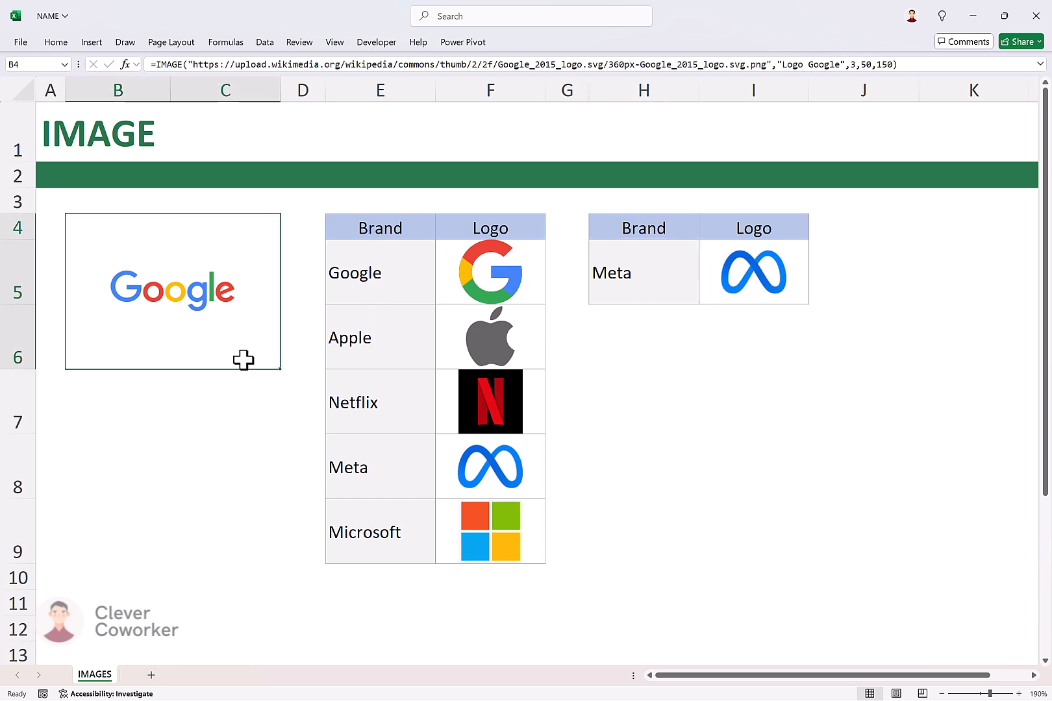
pyautogui.click(448, 297)
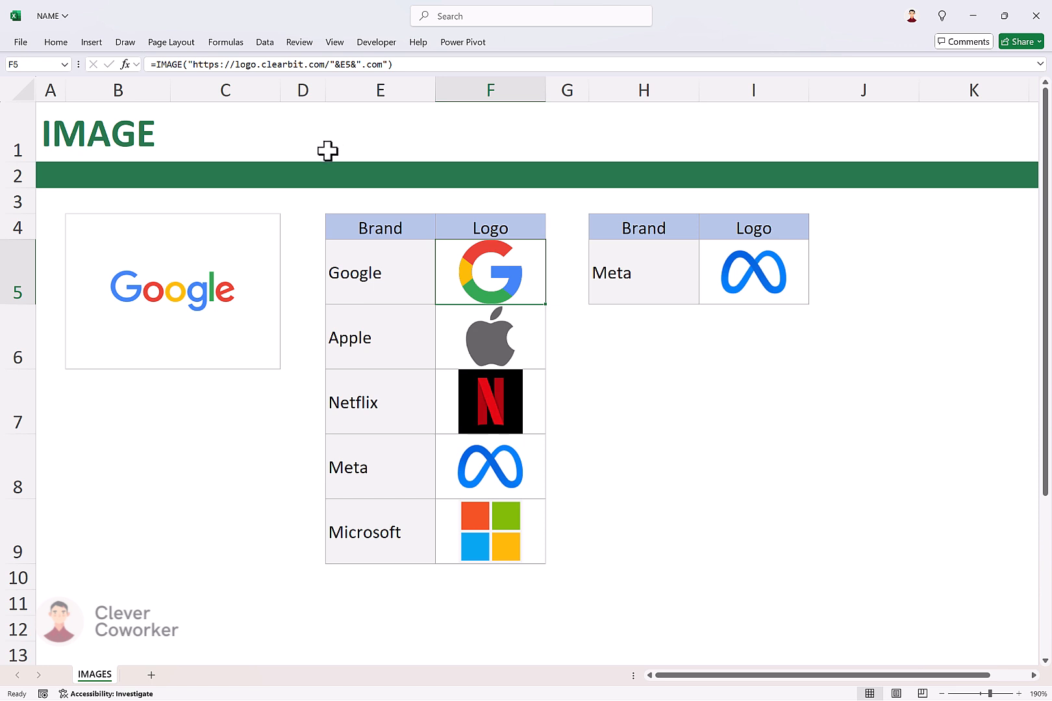
pyautogui.click(648, 269)
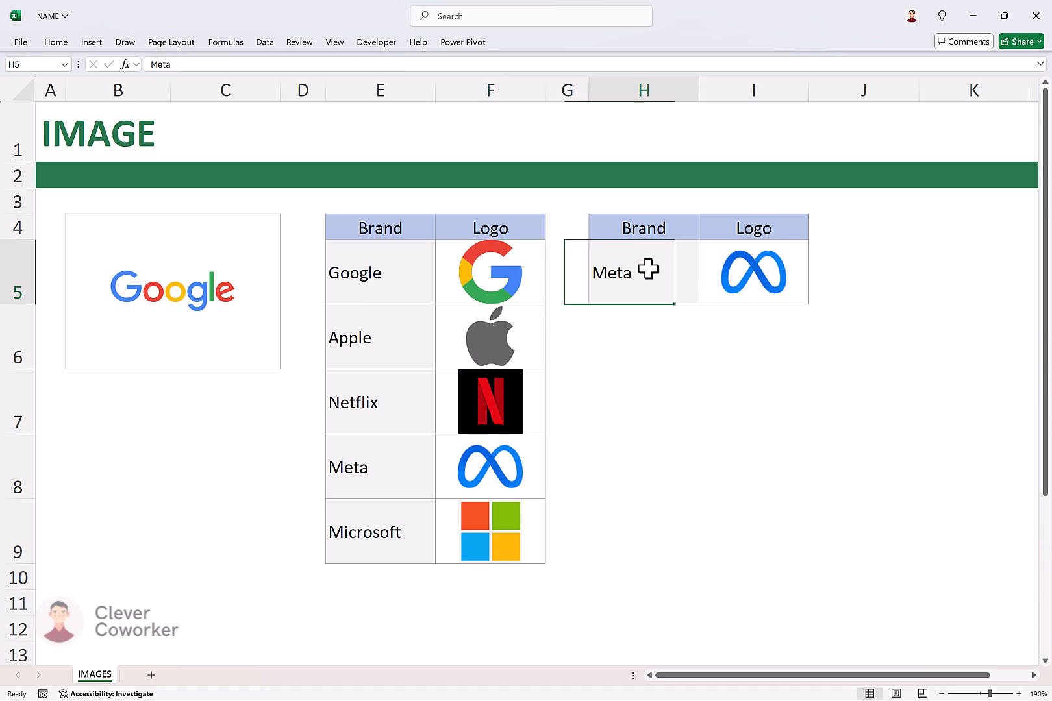